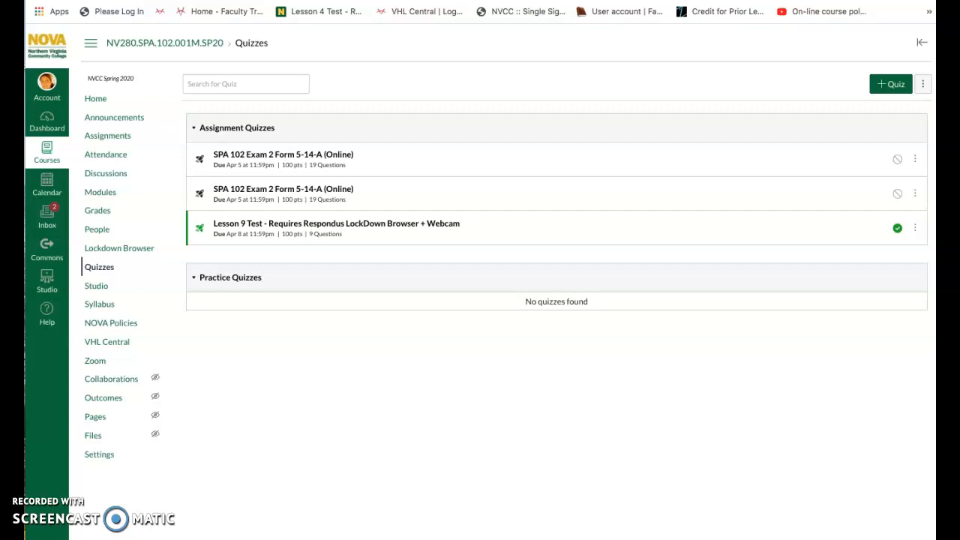
Open the (Spring 2020) SPA 102 (001M) course from the dashboard.
click(42, 127)
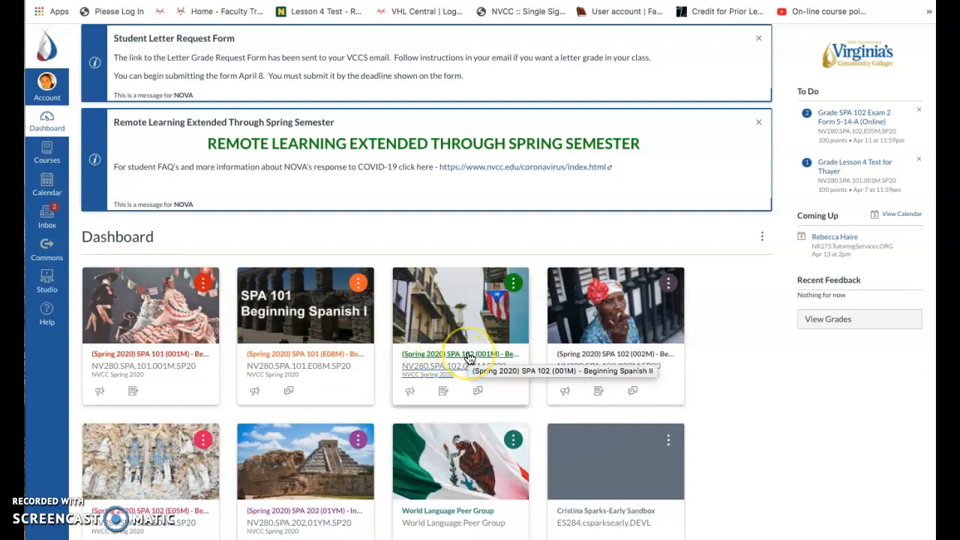
click(469, 358)
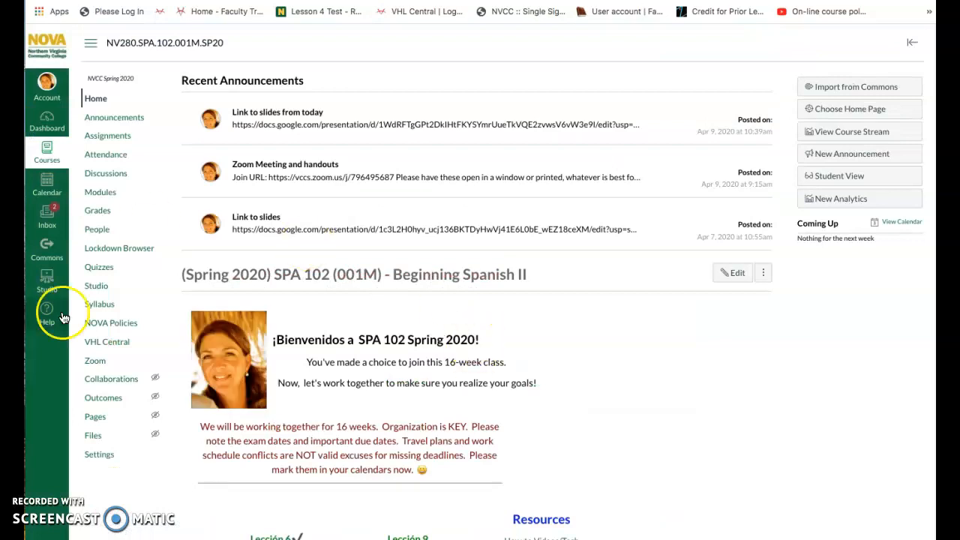
Search Canvas Commons for "CLO SPA 102" and open the CLO SPA 102 Spring 2020 quiz.
click(47, 253)
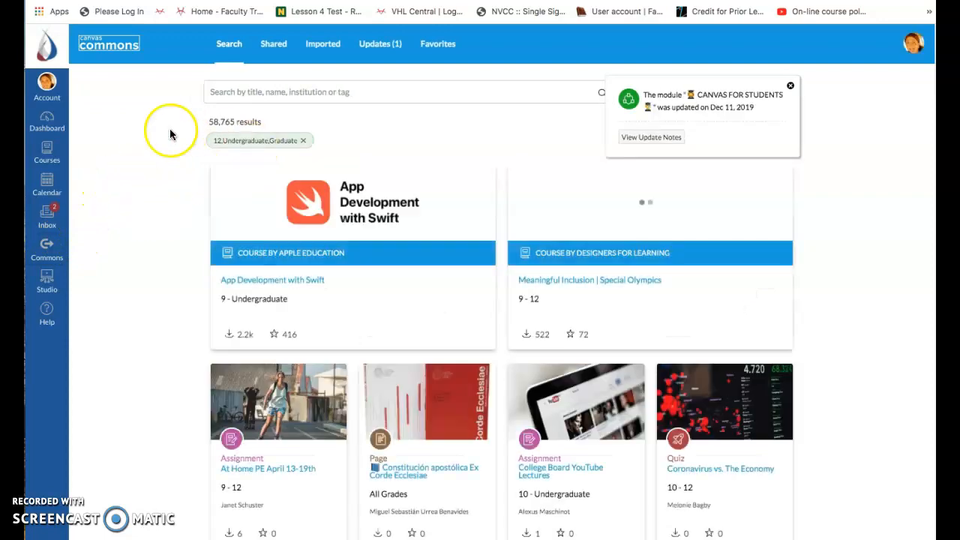
click(228, 92)
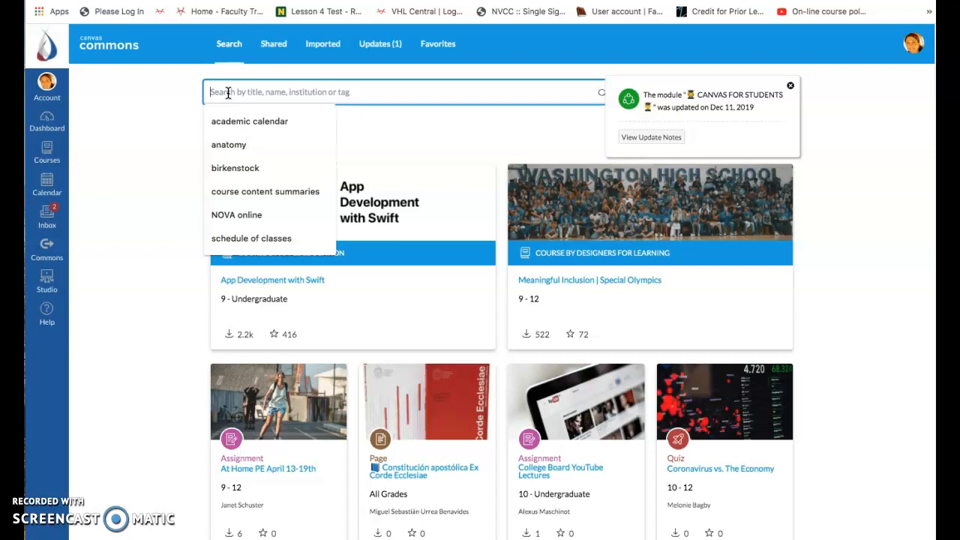
text(CLO)
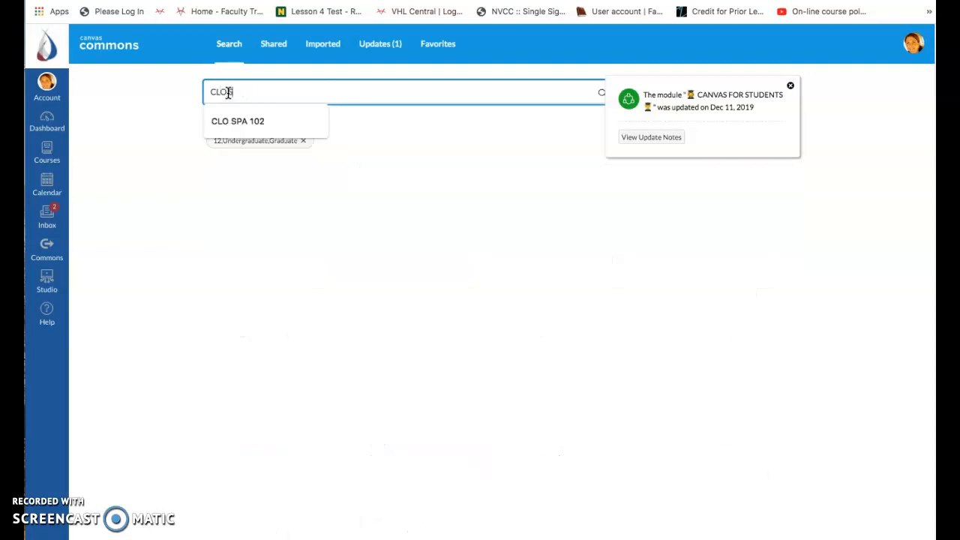
text( SPA 102)
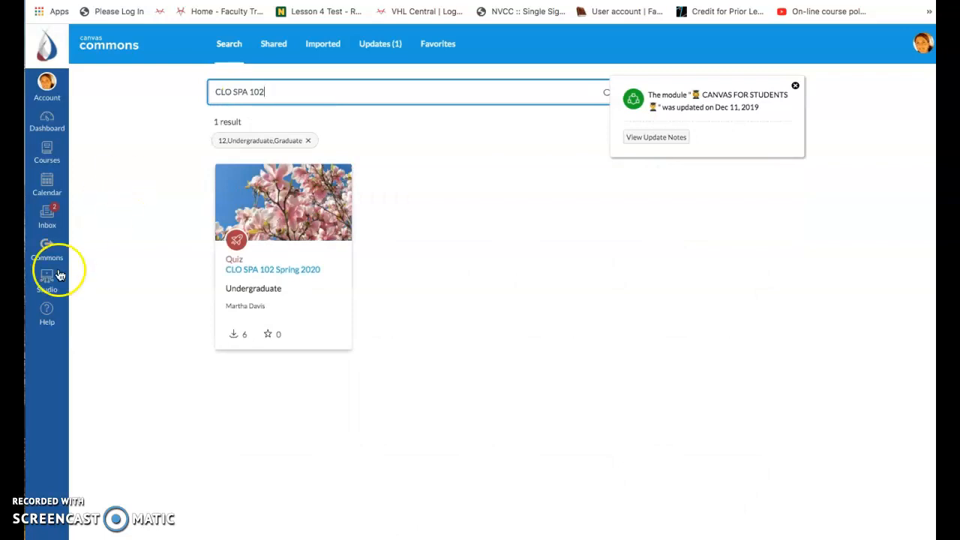
click(266, 272)
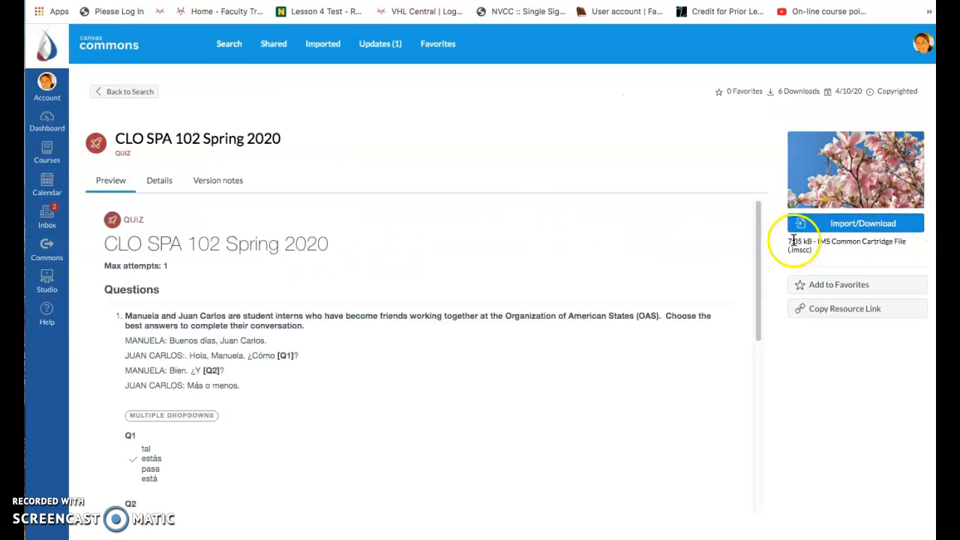
Import the Commons quiz into the (Spring 2020) SPA 102 (001M) - Beginning Spanish II course.
click(852, 226)
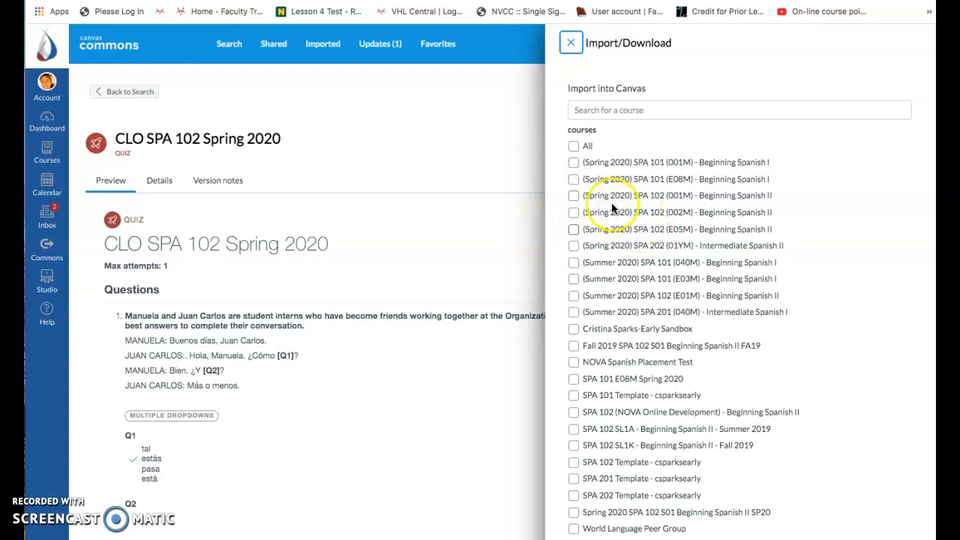
click(573, 196)
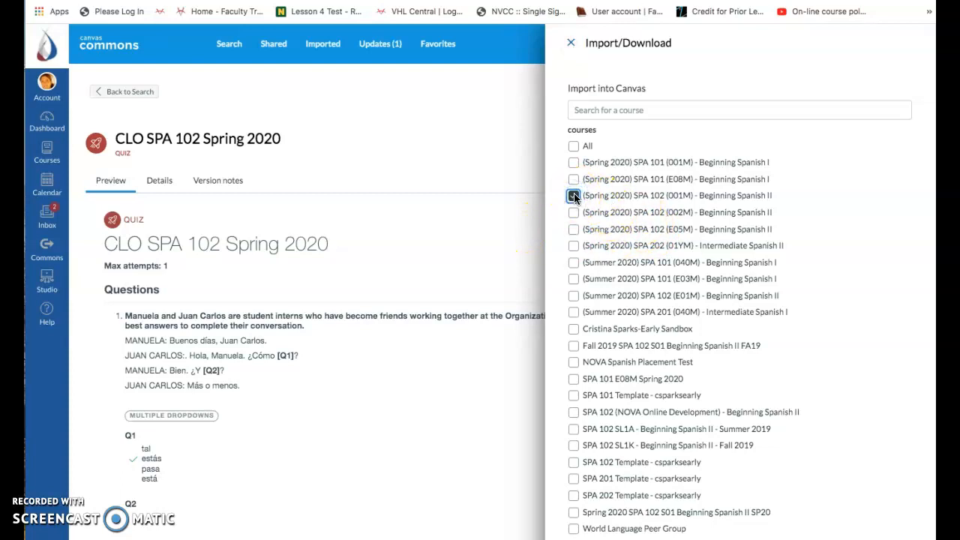
scroll(657, 290, down, 1)
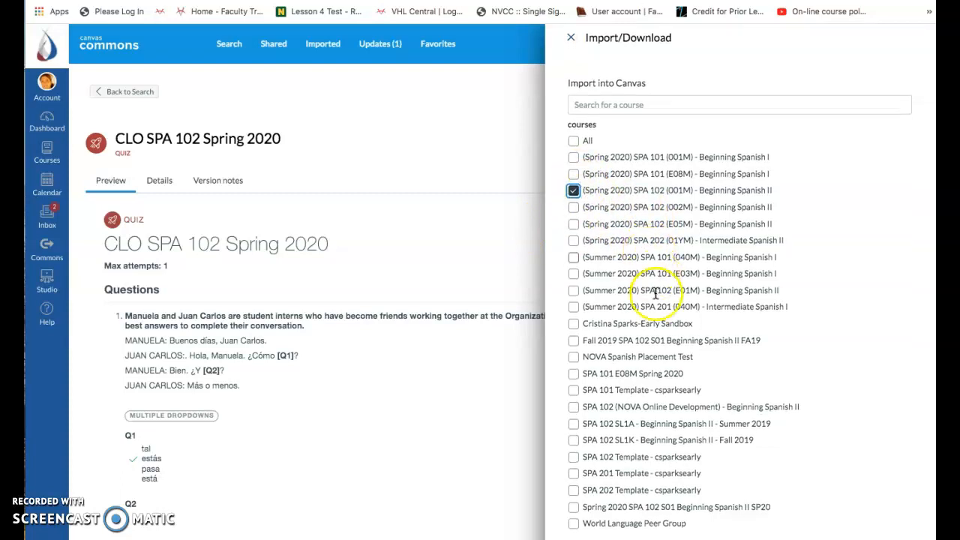
scroll(666, 417, down, 1)
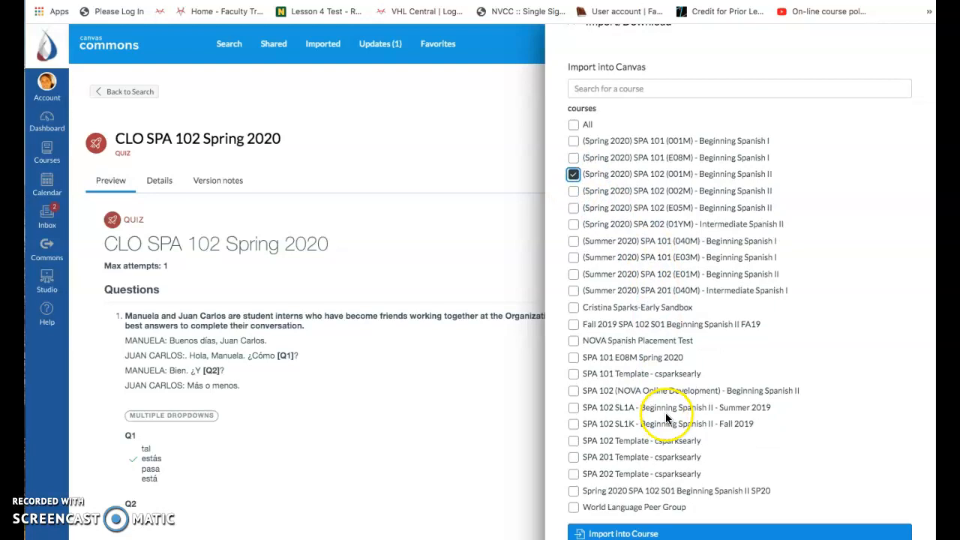
click(632, 533)
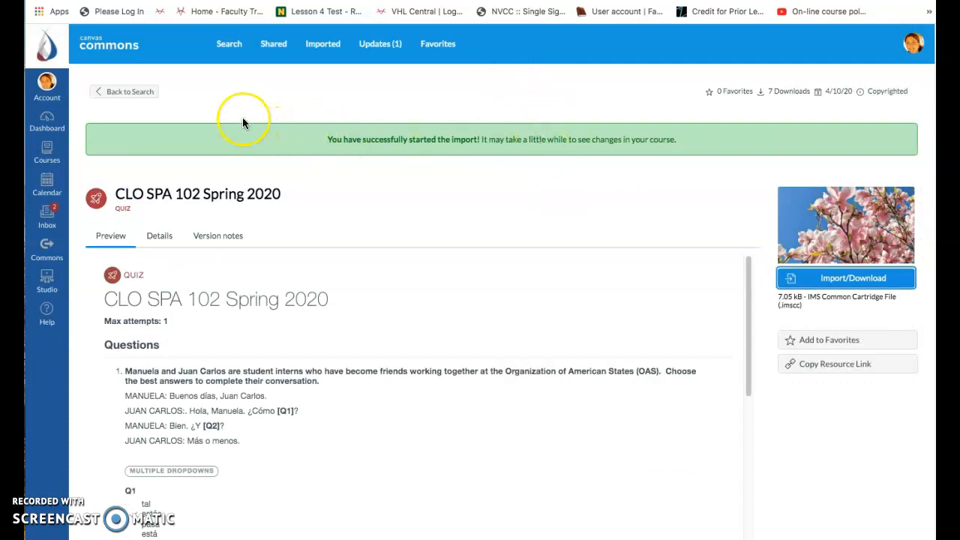
Return to the SPA 102 (001M) course through the dashboard and open its list of quizzes.
click(45, 120)
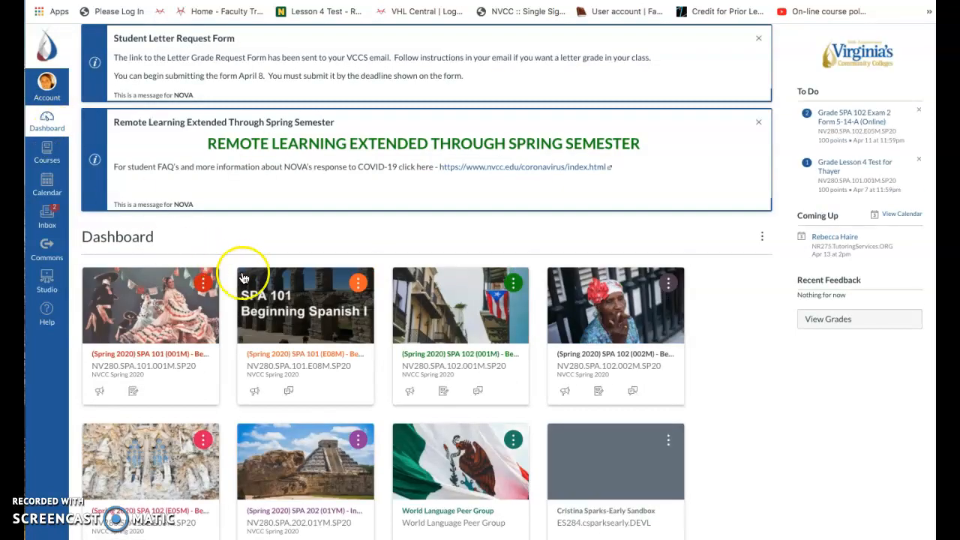
click(463, 356)
click(258, 249)
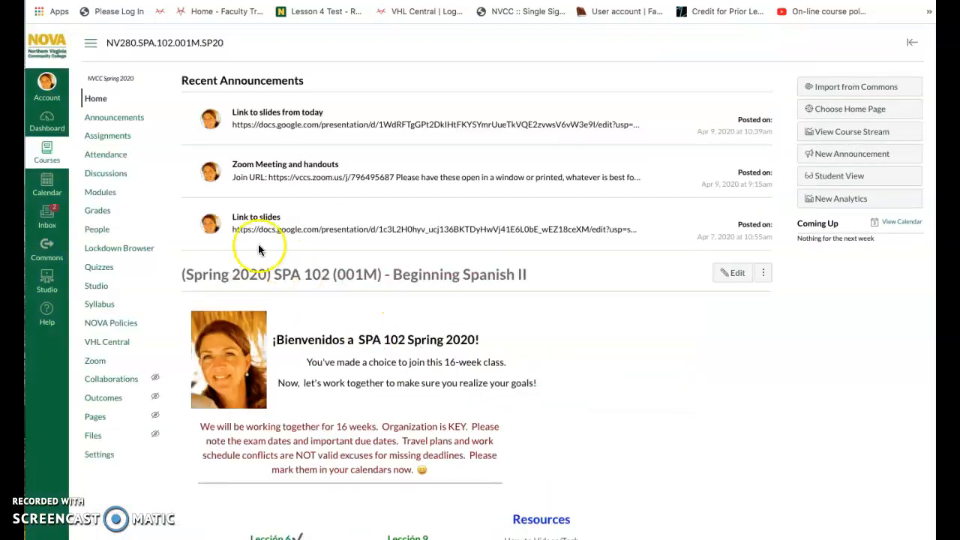
click(97, 272)
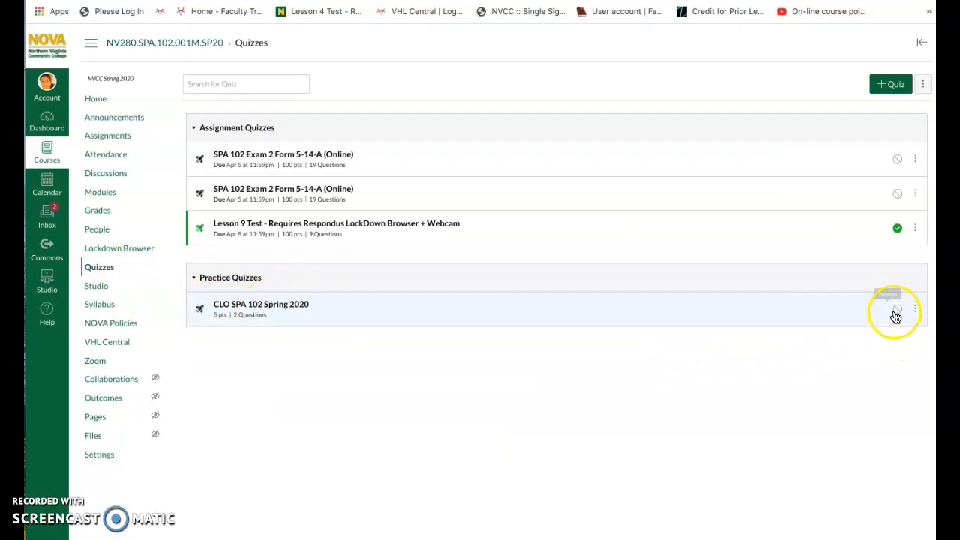
Open the imported CLO SPA 102 Spring 2020 quiz and preview its instructions and questions.
click(252, 308)
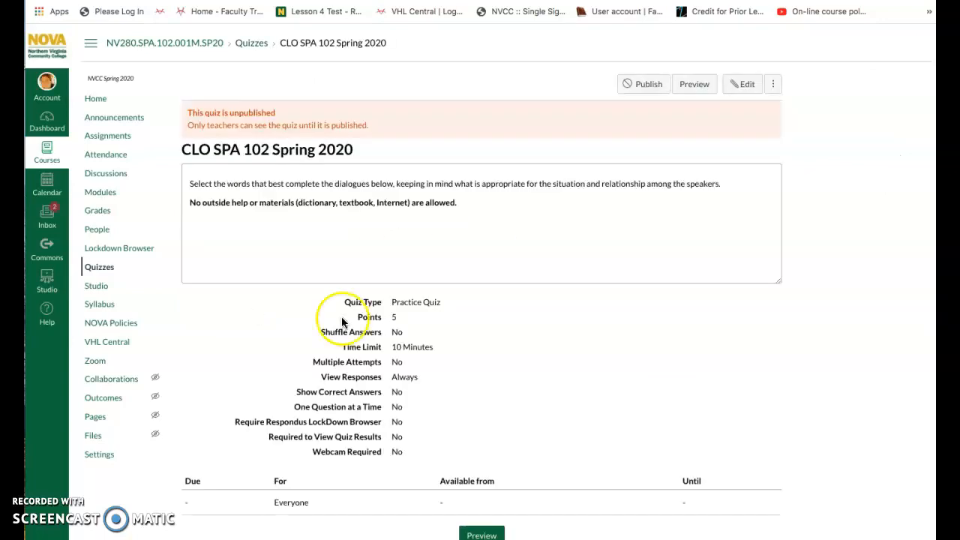
click(695, 85)
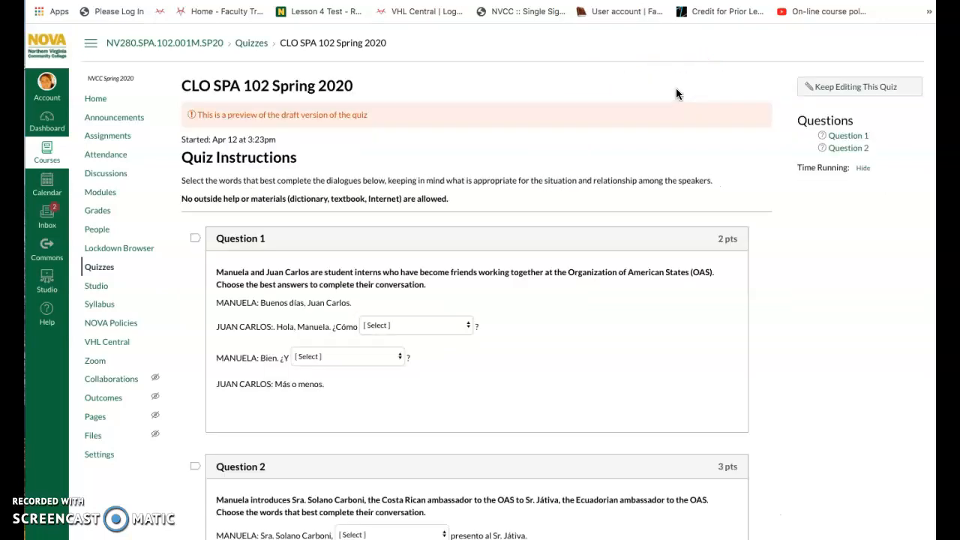
scroll(512, 239, down, 2)
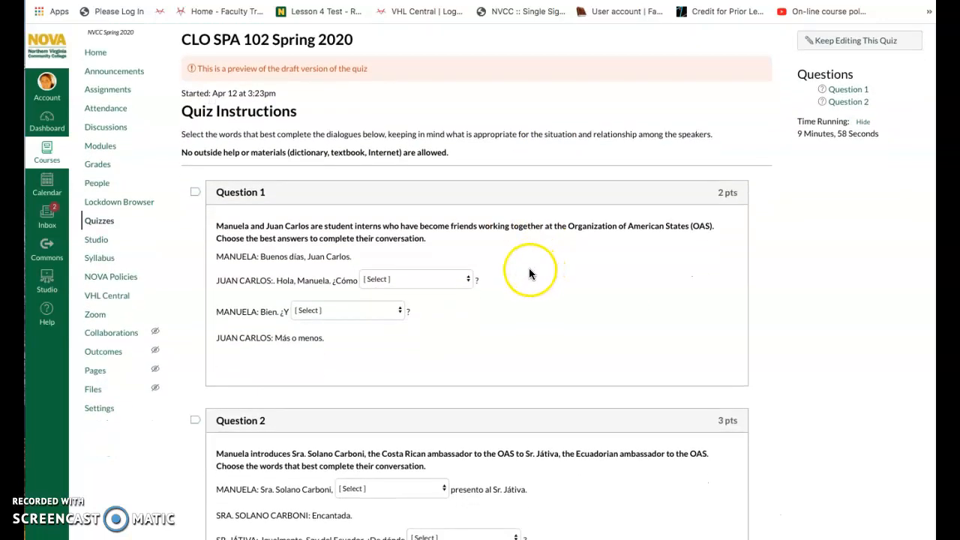
scroll(529, 267, down, 3)
scroll(529, 268, up, 4)
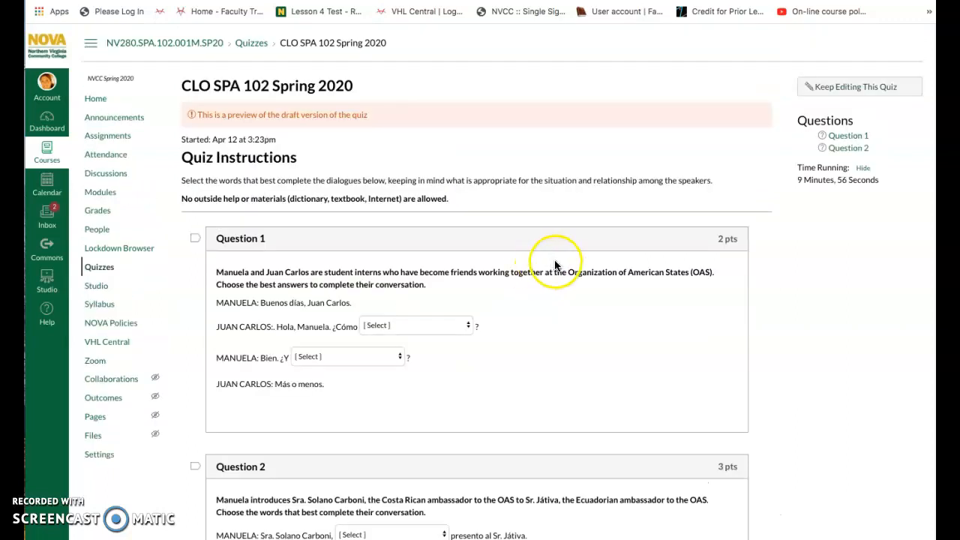
Open the quiz for editing and review its instructions, available quiz types and options, leaving Practice Quiz selected.
click(848, 87)
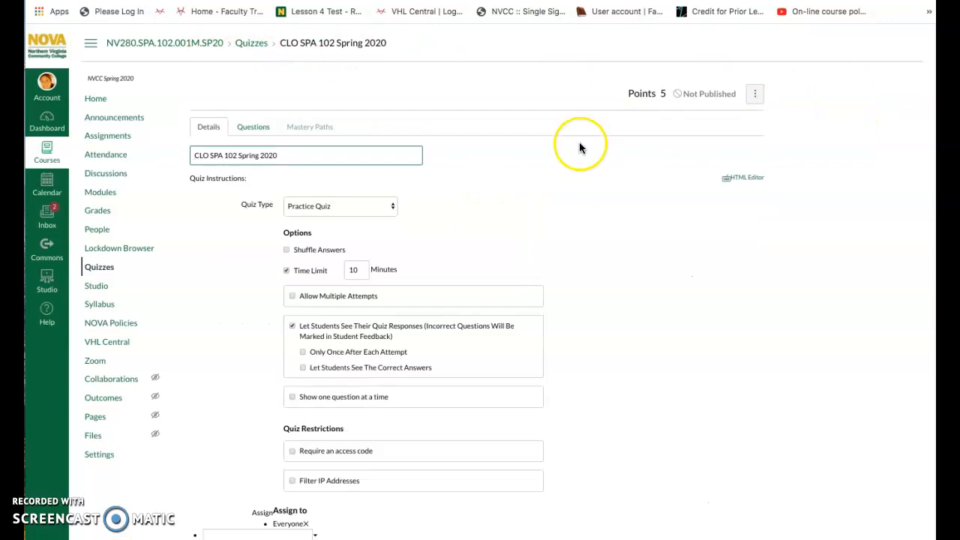
scroll(570, 149, down, 4)
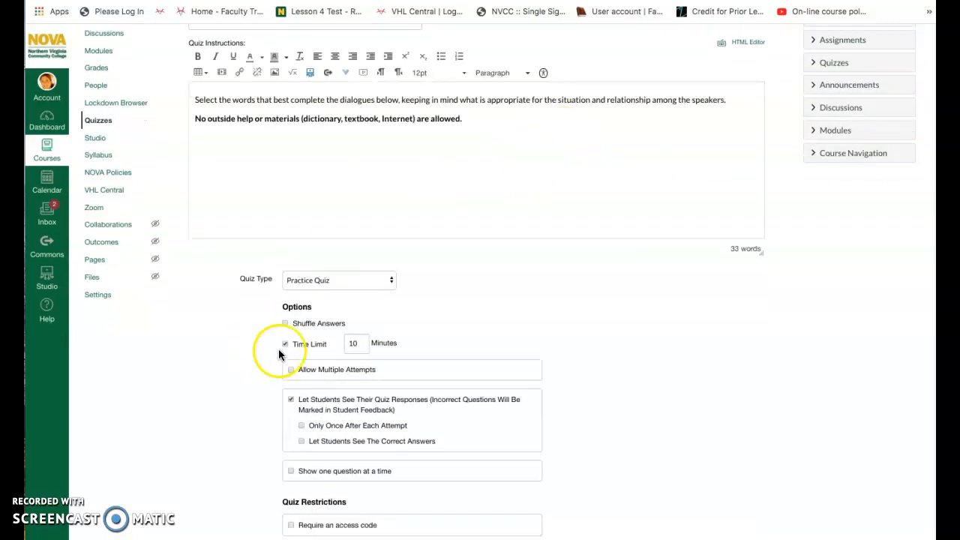
click(344, 278)
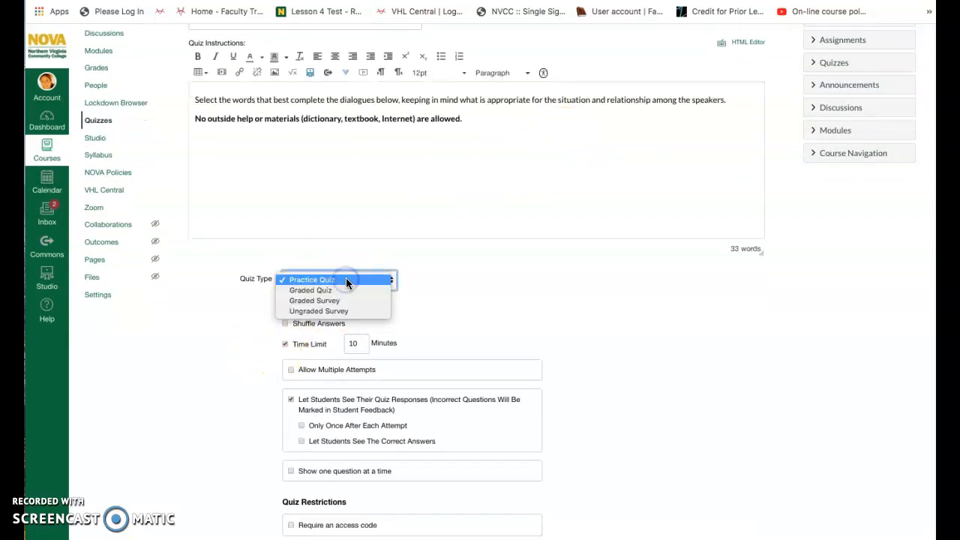
click(345, 279)
scroll(345, 283, up, 1)
scroll(346, 279, up, 2)
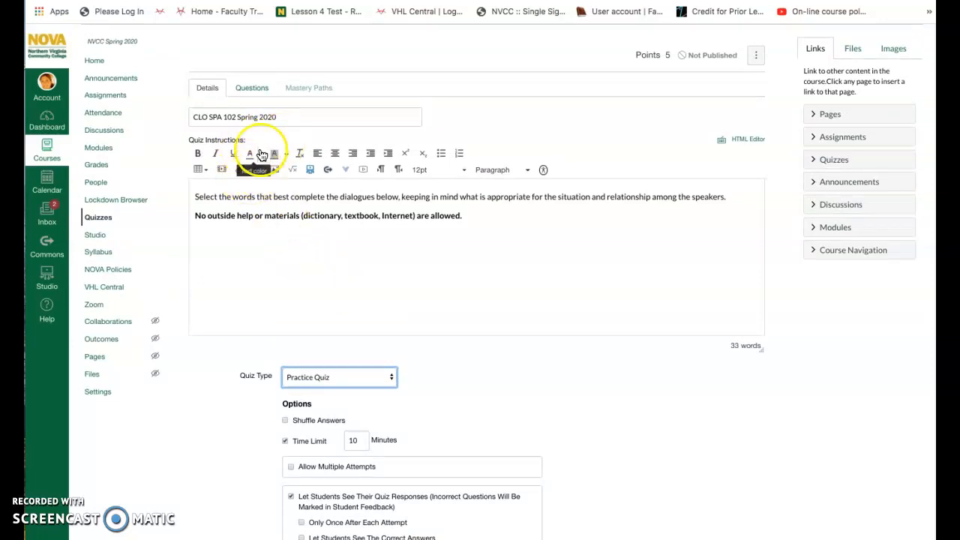
scroll(496, 321, down, 3)
scroll(496, 321, down, 5)
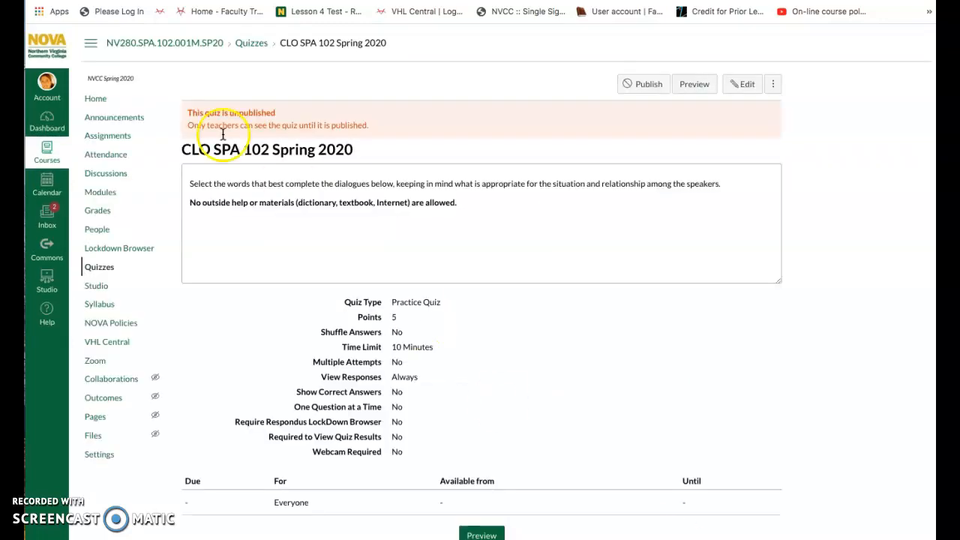
Return to the course's quiz list and publish the CLO SPA 102 Spring 2020 practice quiz.
click(262, 43)
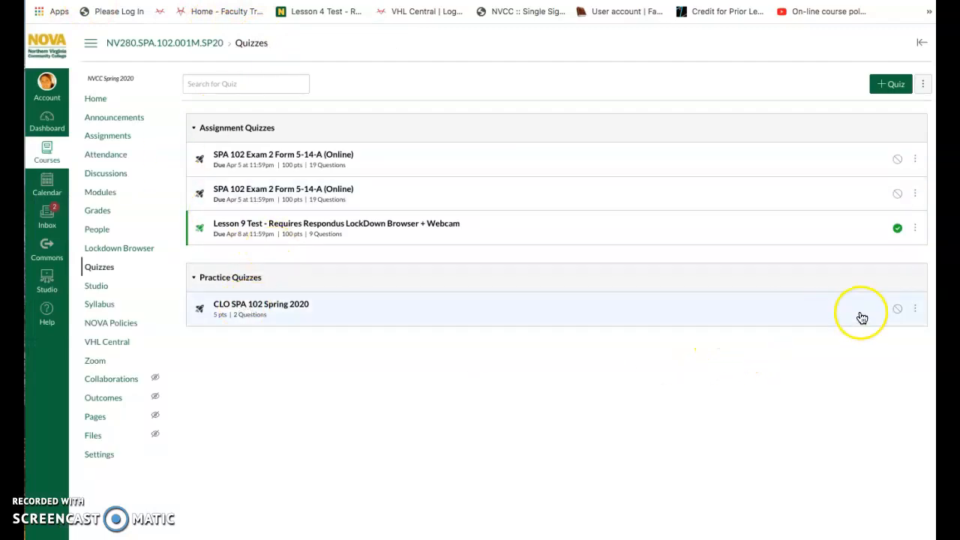
click(896, 310)
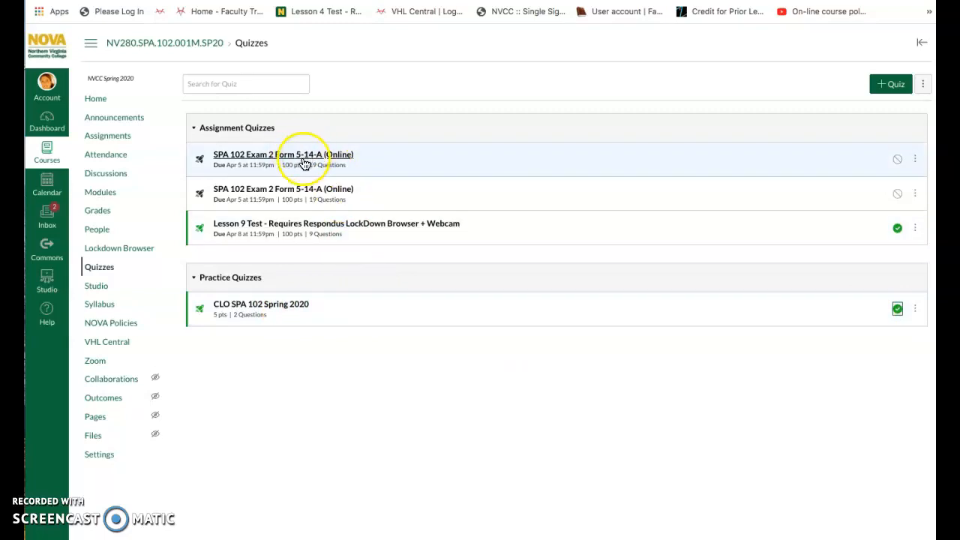
Open the CLO SPA 102 Spring 2020 quiz for editing and show its questions.
click(268, 308)
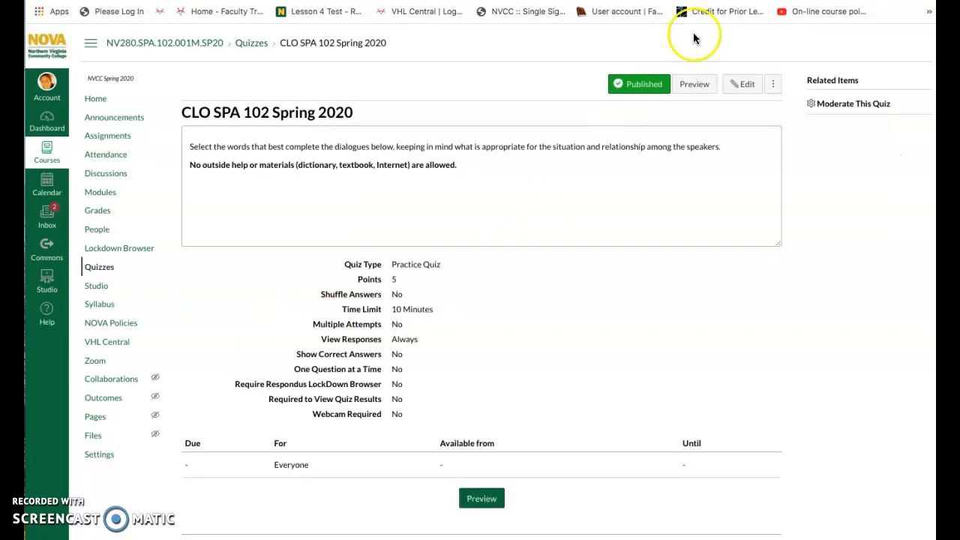
click(740, 87)
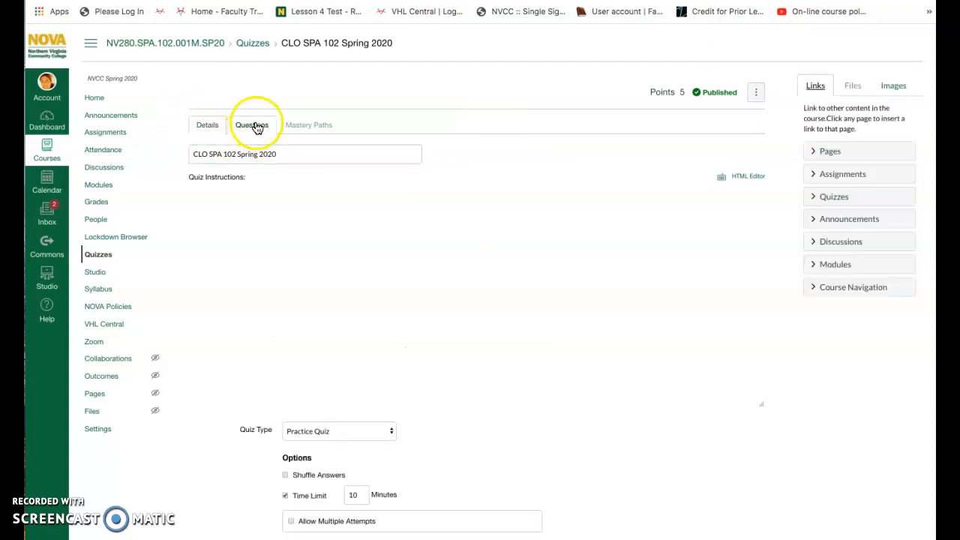
click(252, 125)
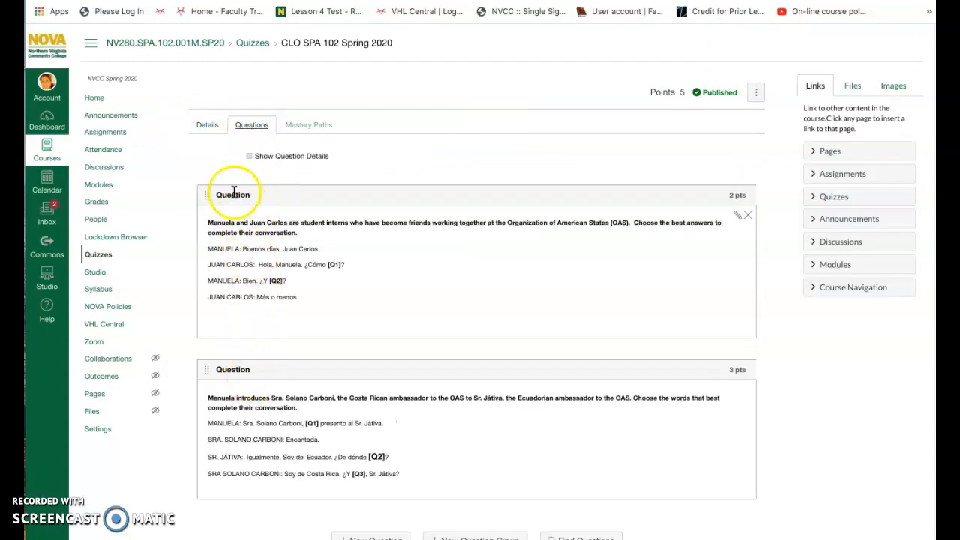
Rename the quiz's first question as "CLO Question 1" and update the question.
click(737, 218)
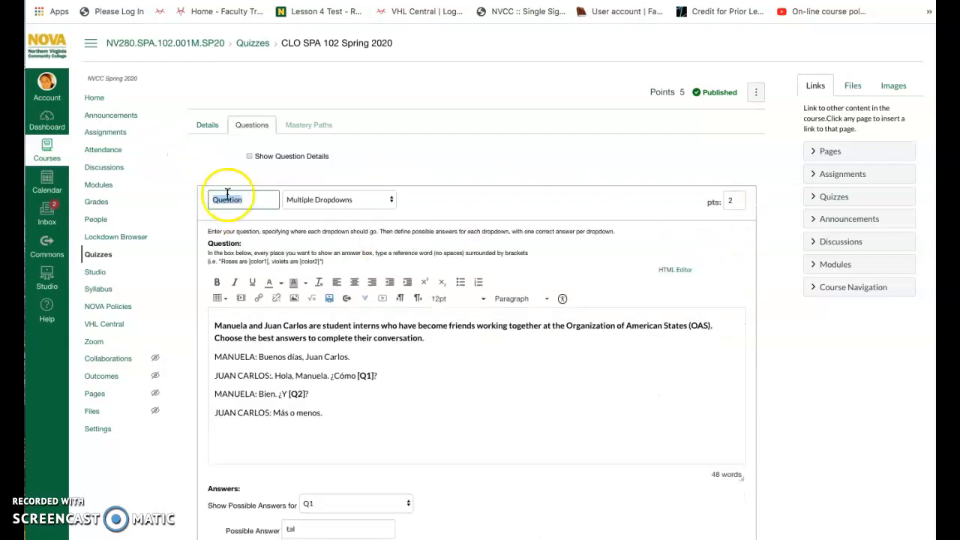
drag(243, 199, 212, 198)
text(CLO)
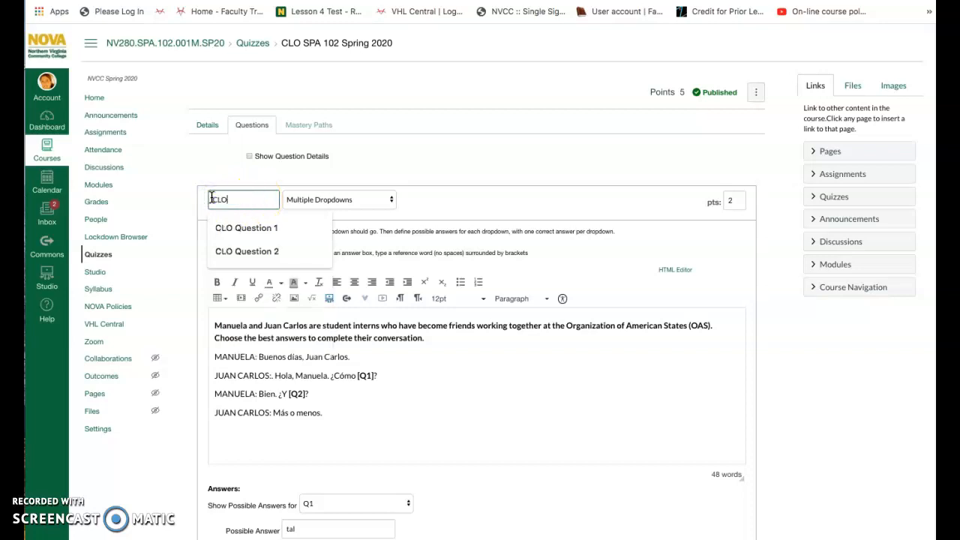
click(229, 227)
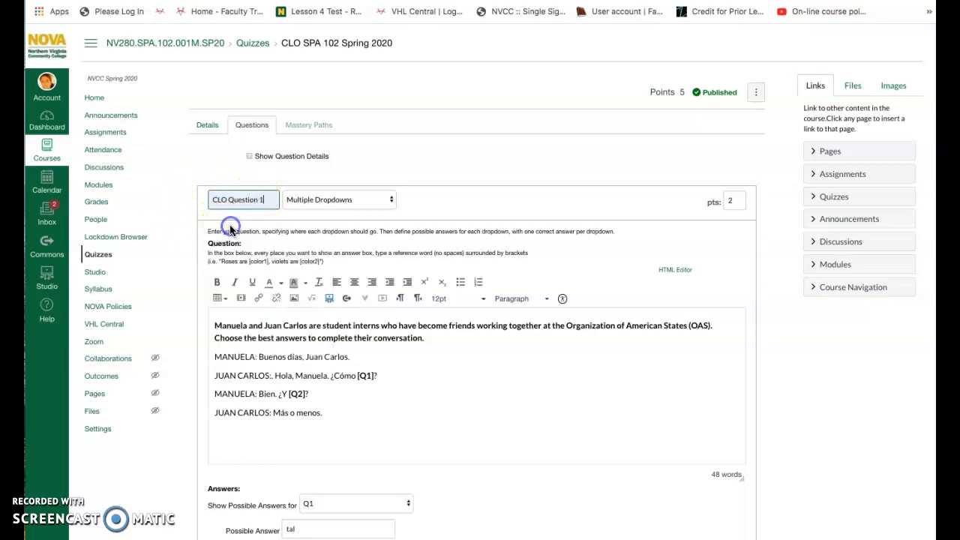
scroll(229, 224, down, 3)
scroll(247, 257, down, 5)
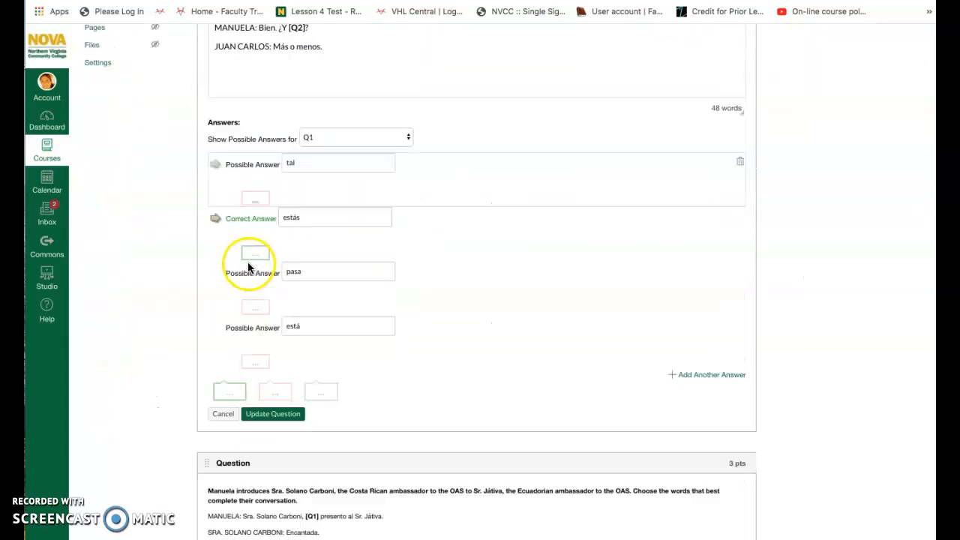
click(262, 418)
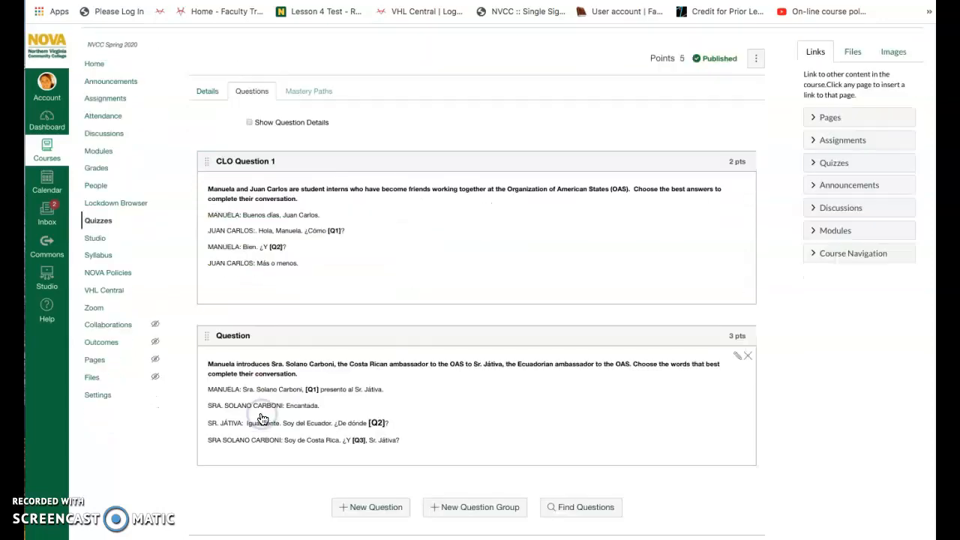
Rename the quiz's second question, the ambassador introduction dialogue, as "CLO Question 2" and update the question.
click(739, 356)
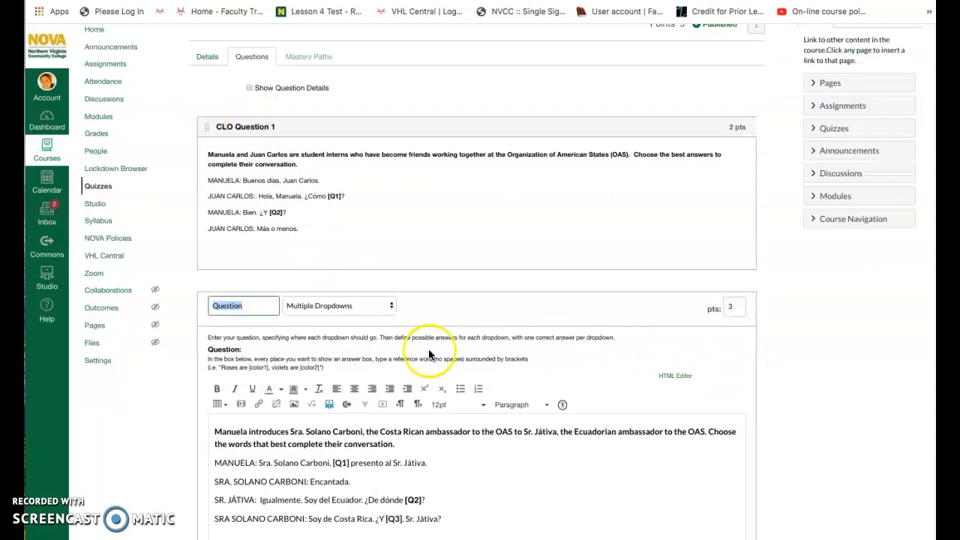
text(CLO)
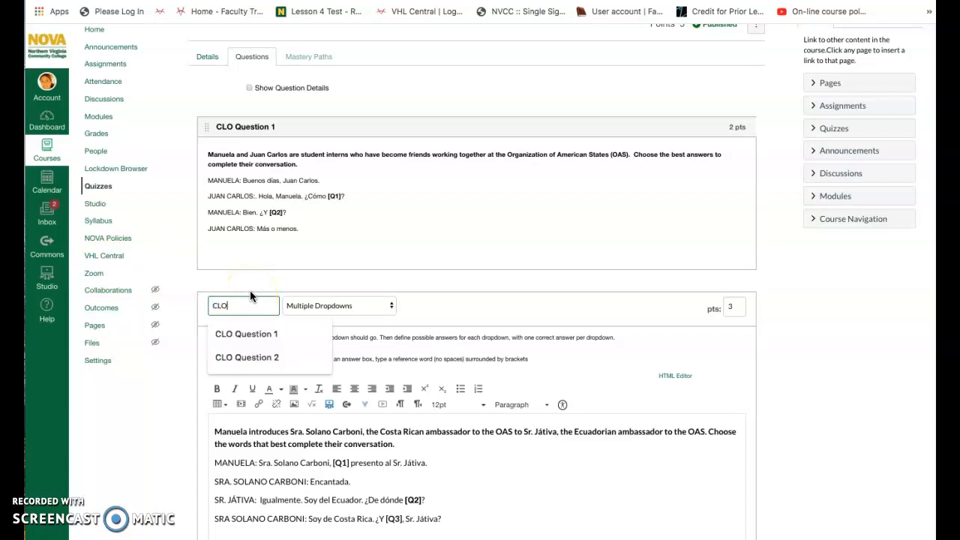
click(219, 357)
scroll(384, 366, down, 2)
scroll(384, 365, down, 6)
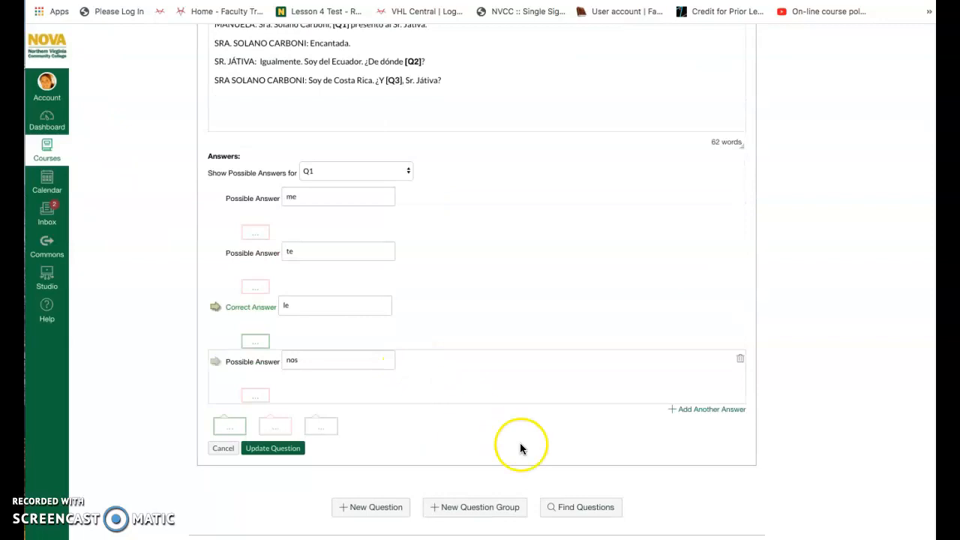
click(279, 450)
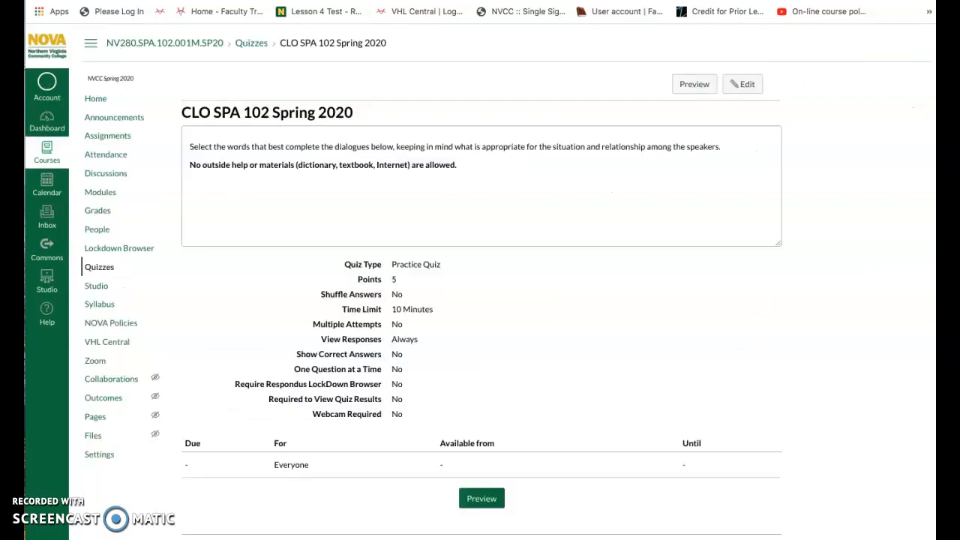
Return to the course's quiz list, open the second SPA 102 Exam 2 Form 5-14-A (Online) for editing and go through its questions.
click(103, 268)
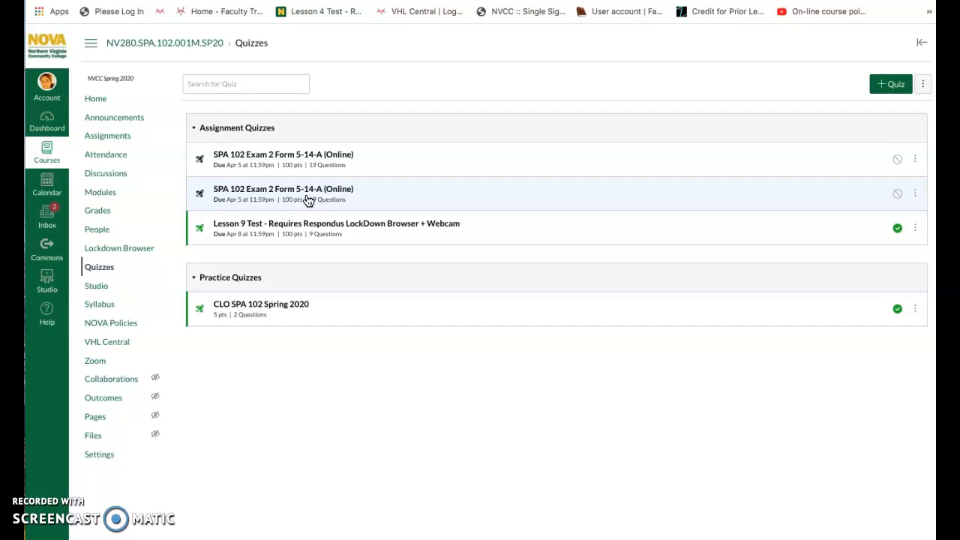
click(254, 191)
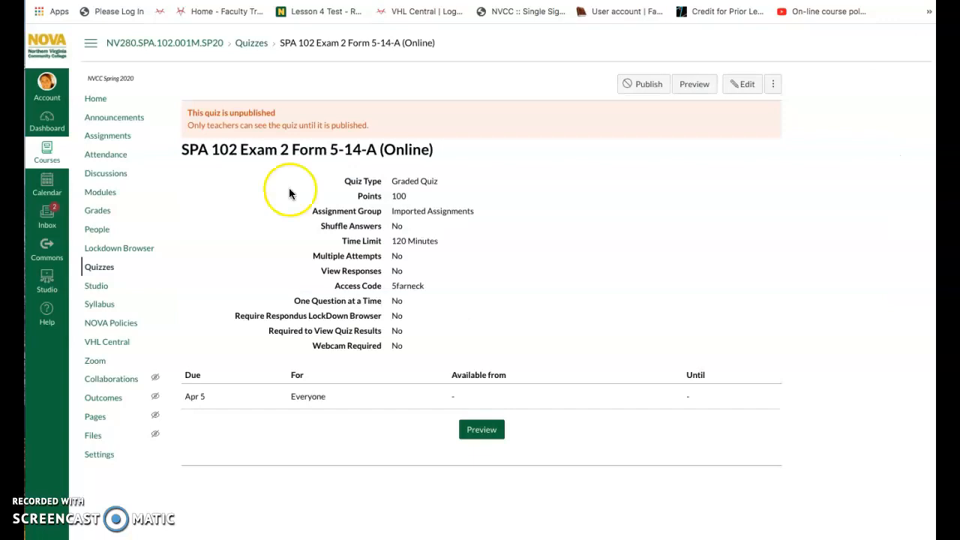
click(744, 86)
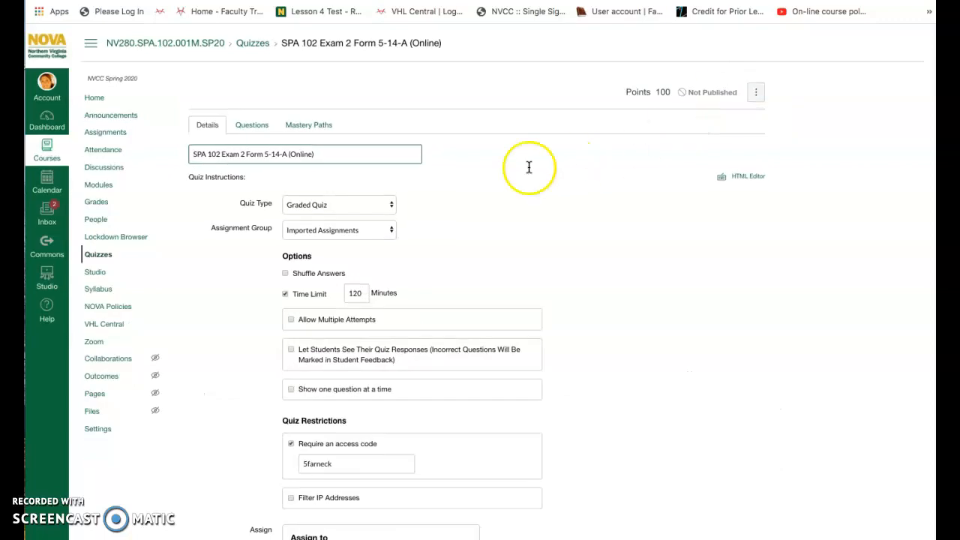
click(253, 127)
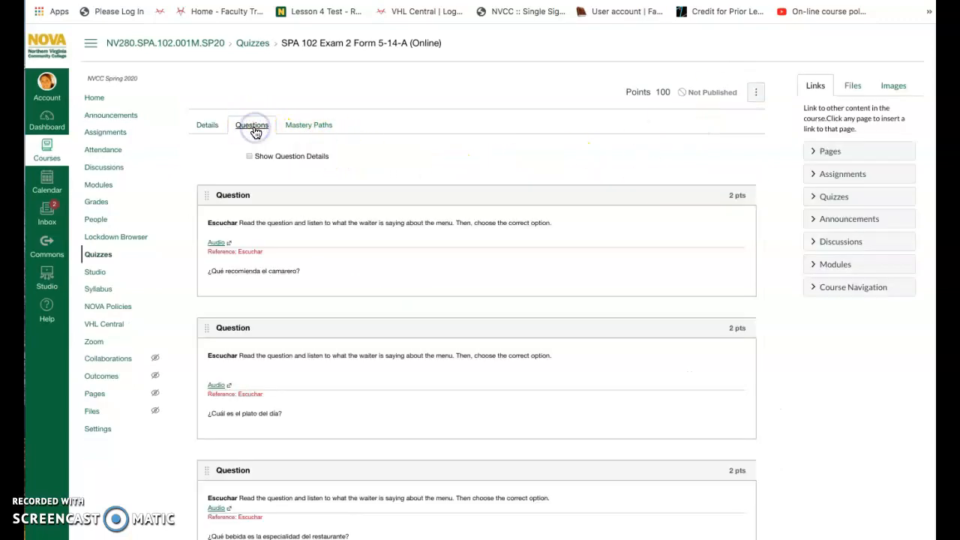
scroll(257, 132, down, 15)
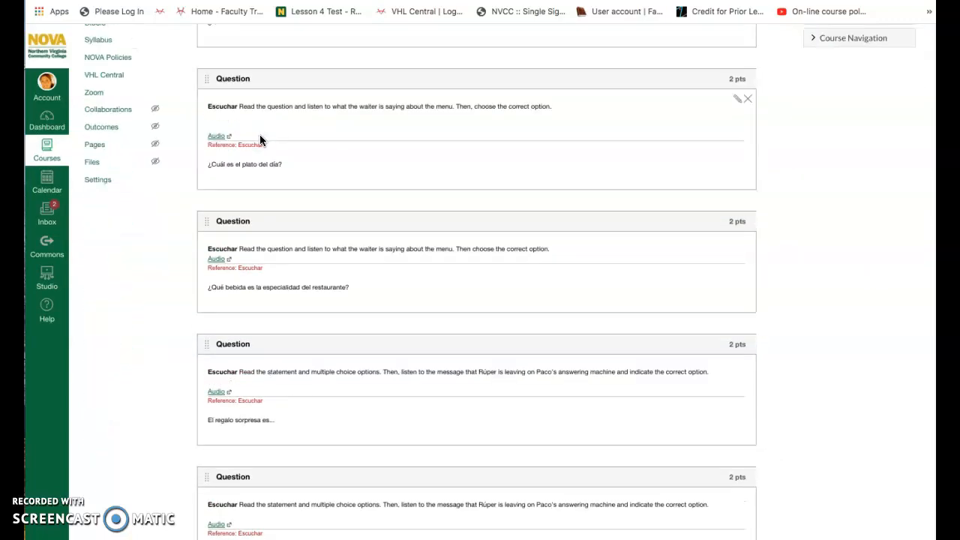
scroll(261, 133, down, 15)
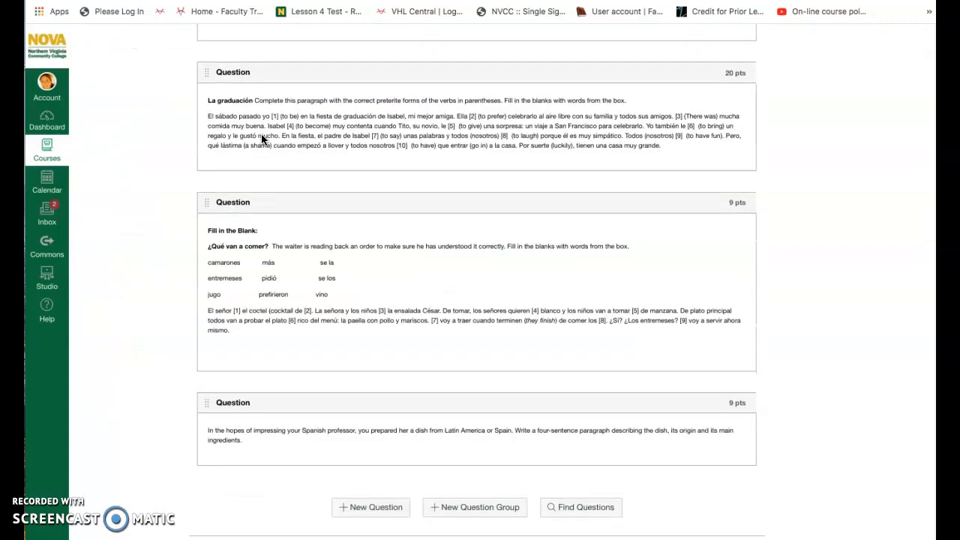
Start finding existing questions for the exam and browse the Unfiled Questions bank.
click(567, 514)
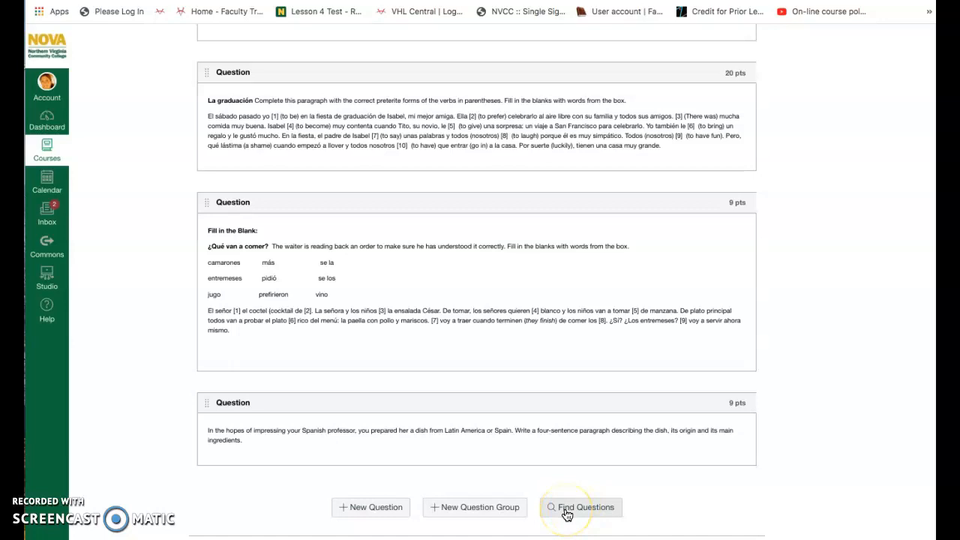
click(567, 514)
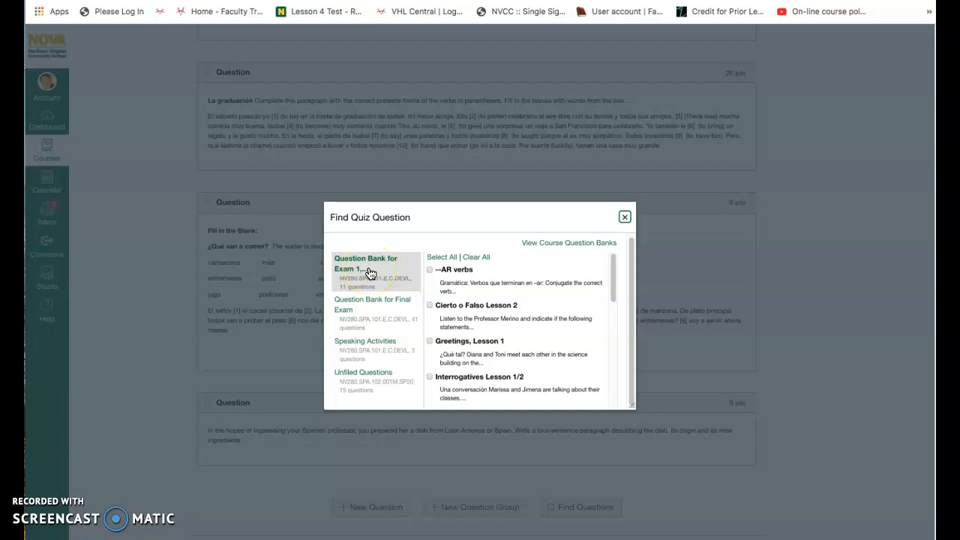
click(368, 379)
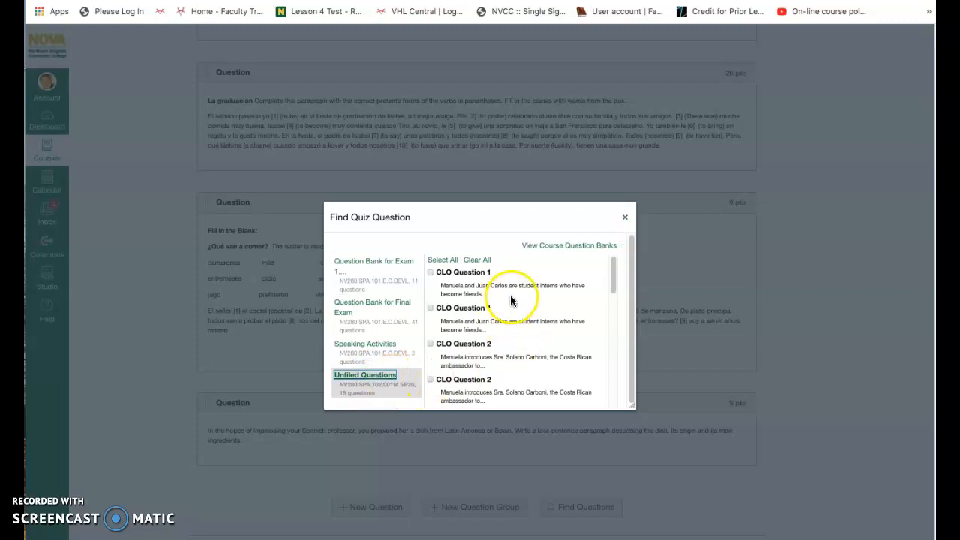
scroll(520, 290, down, 2)
scroll(521, 354, down, 2)
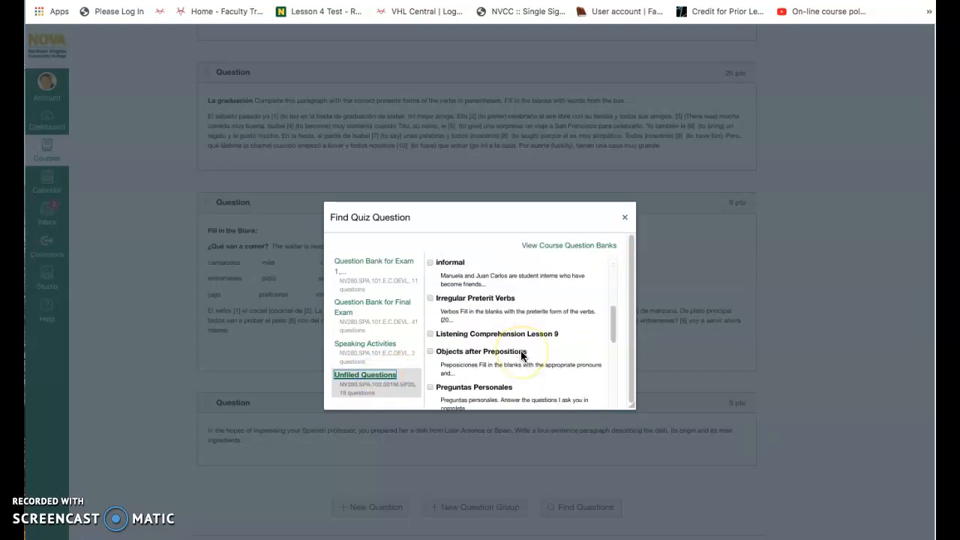
scroll(521, 354, up, 5)
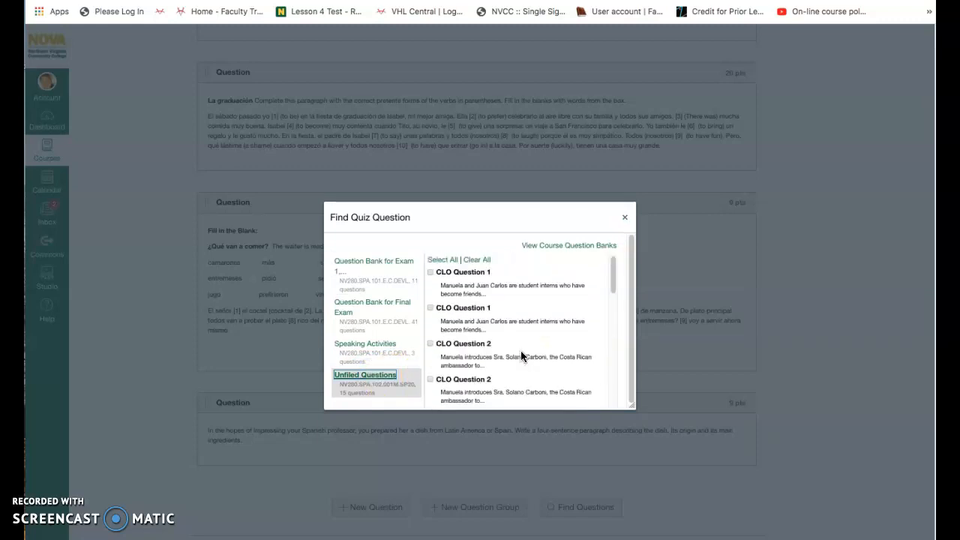
Select the first CLO Question 1 and the first CLO Question 2 entries and add them to the exam without a group.
click(431, 274)
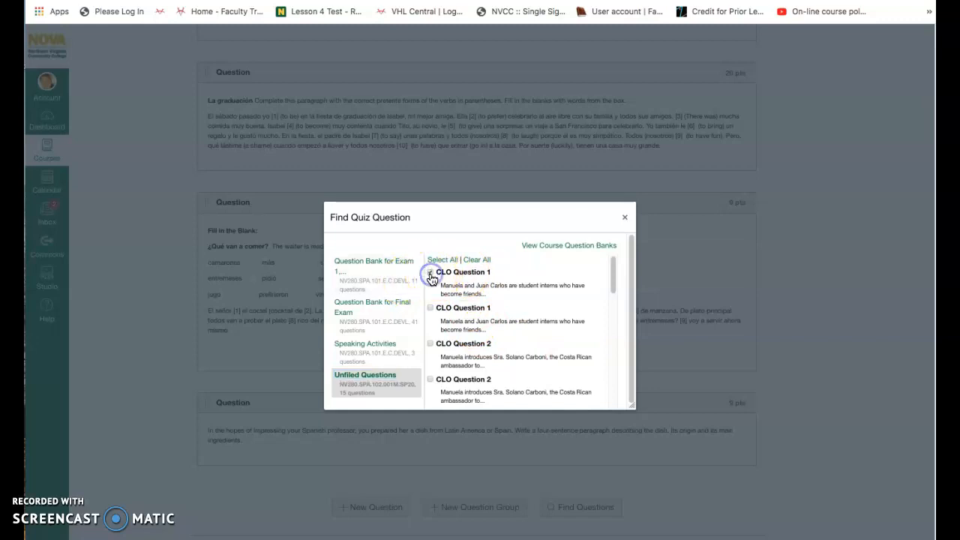
click(431, 346)
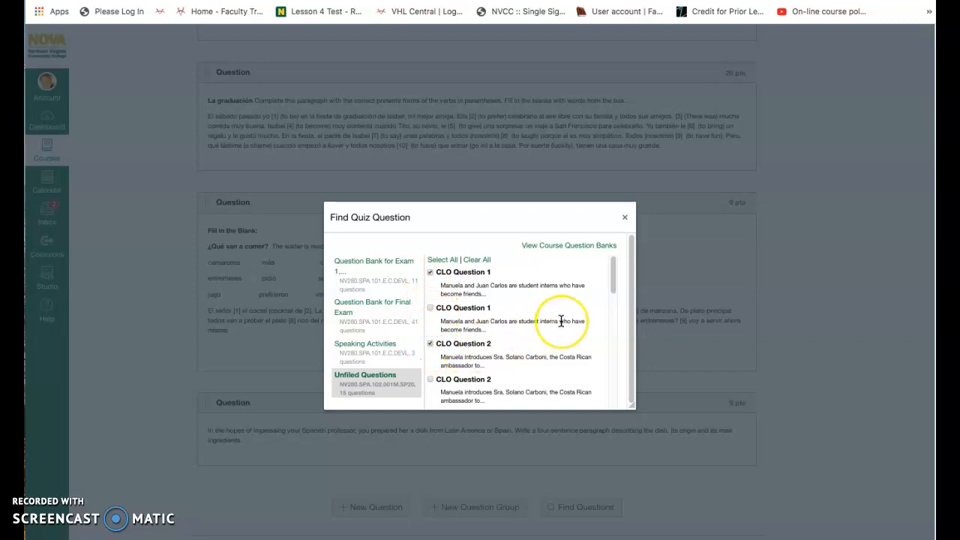
scroll(561, 321, down, 10)
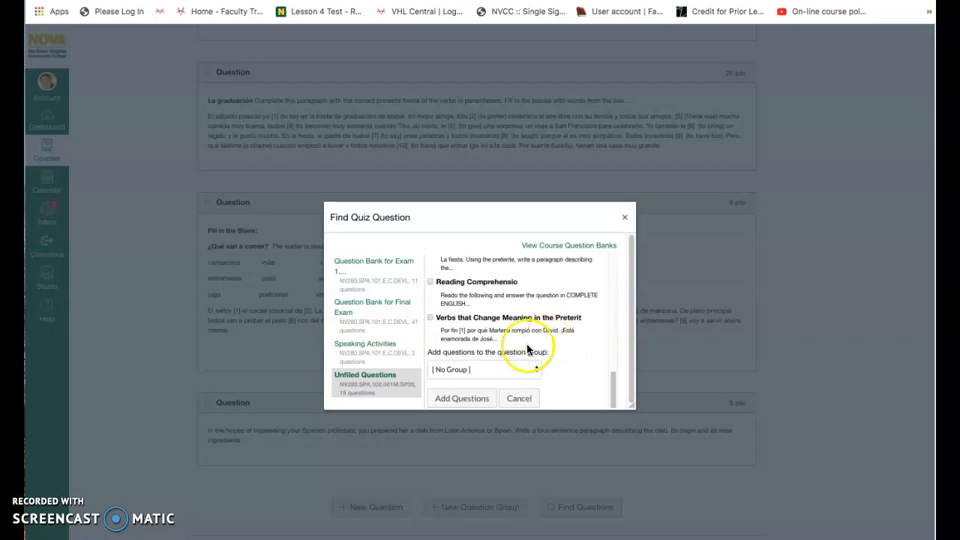
click(467, 396)
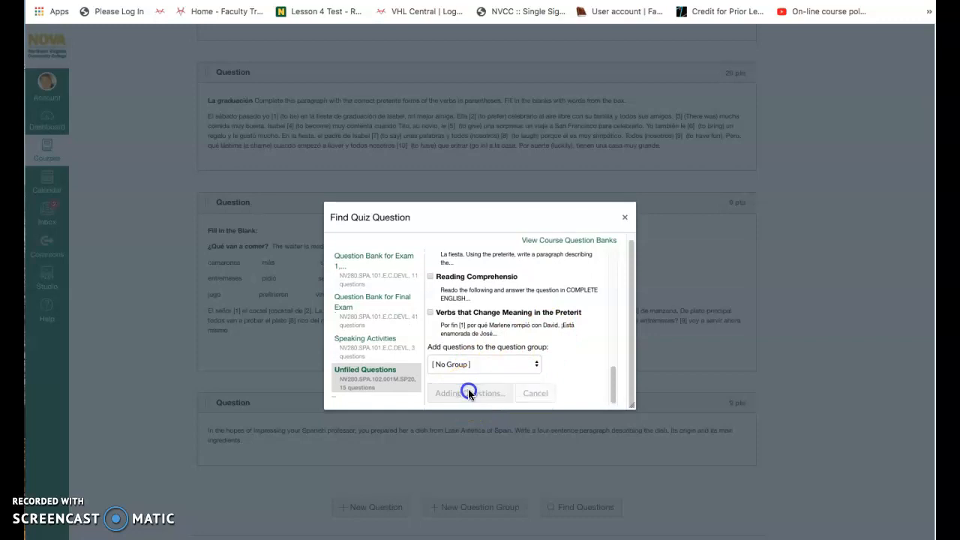
Set the points of the exam's CLO Question 1 to 0 and update the question.
scroll(670, 408, down, 5)
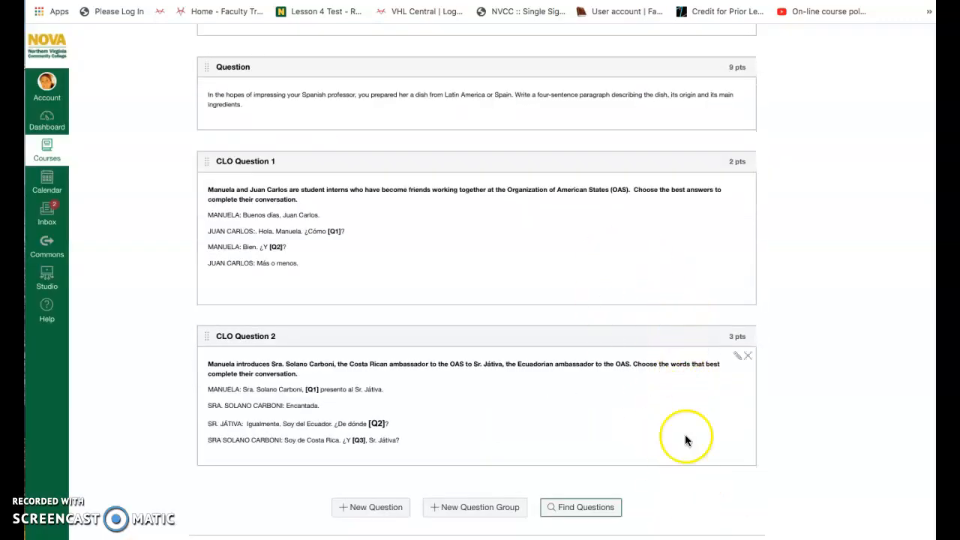
click(736, 184)
drag(738, 167, 715, 166)
text(0)
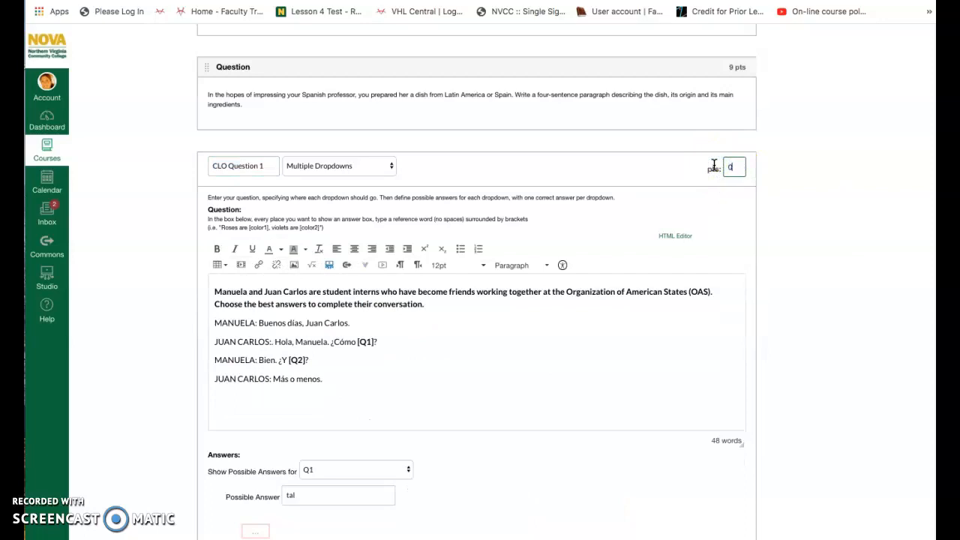
scroll(713, 214, down, 5)
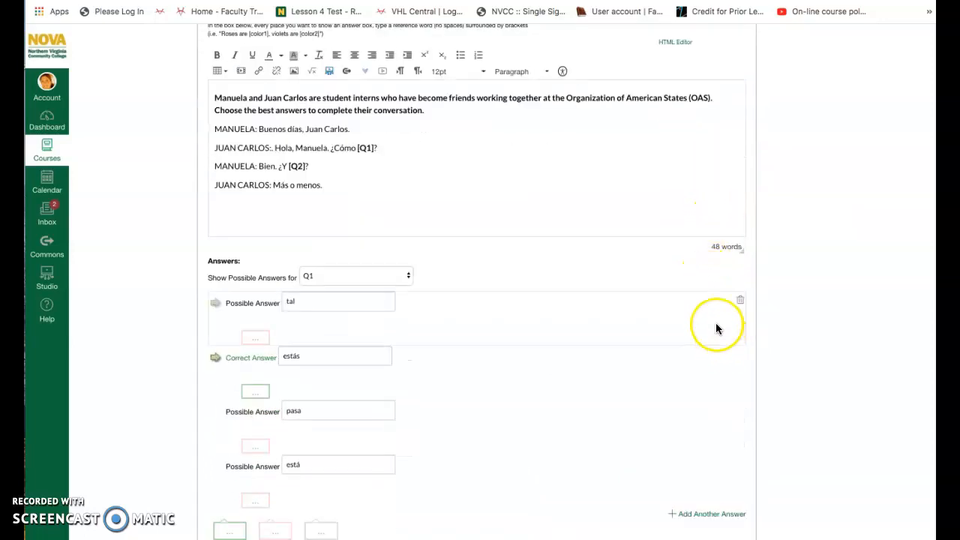
scroll(708, 320, down, 6)
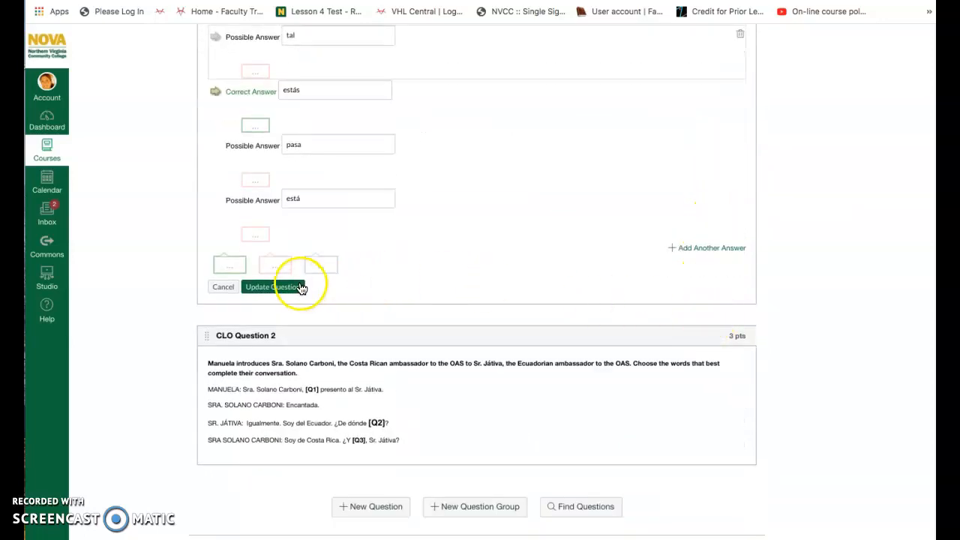
click(272, 289)
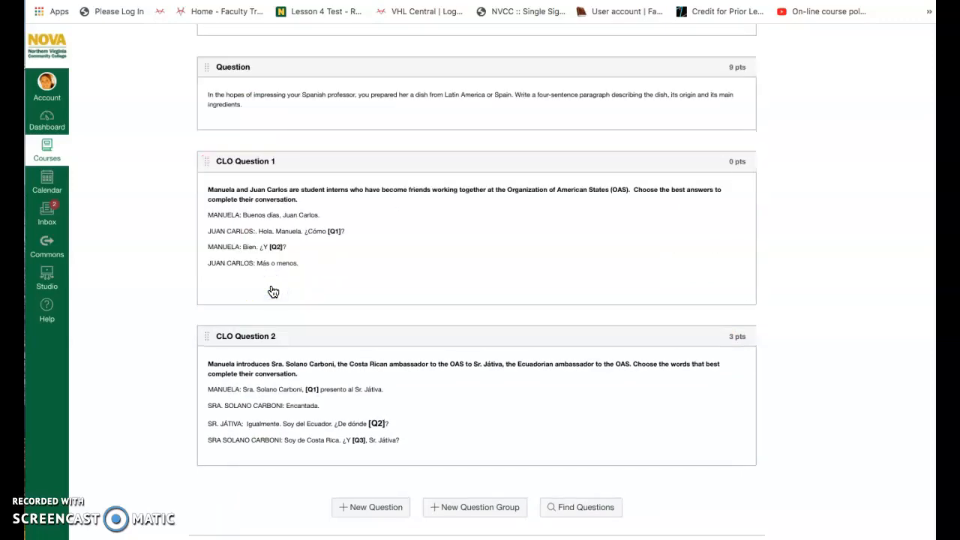
Set the points of the exam's CLO Question 2 to 0 and update the question.
mouse_move(745, 350)
click(737, 360)
click(737, 356)
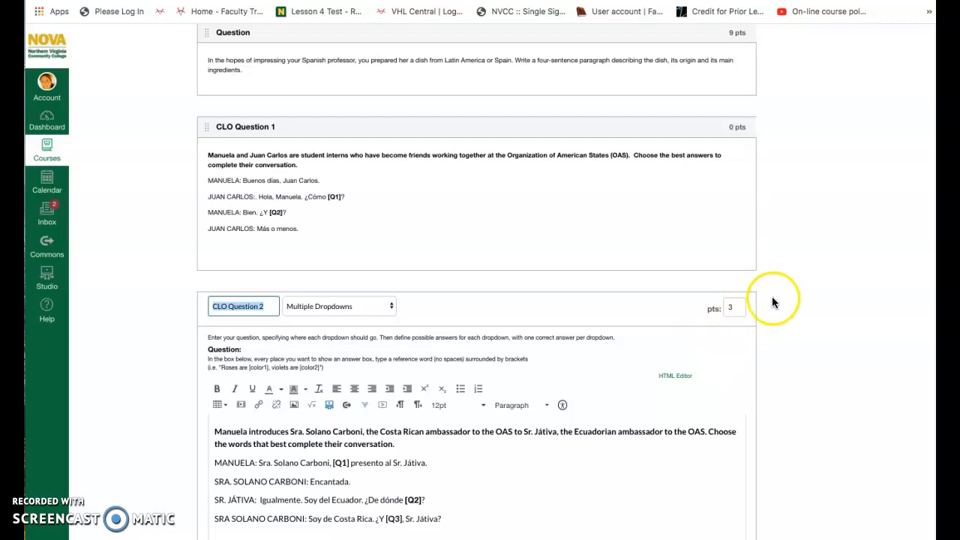
click(731, 305)
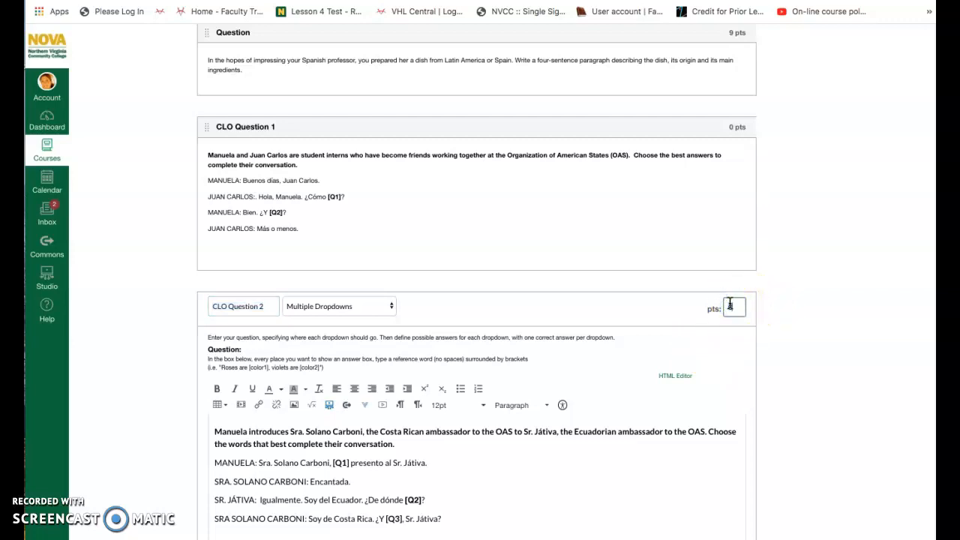
scroll(450, 352, down, 6)
click(276, 452)
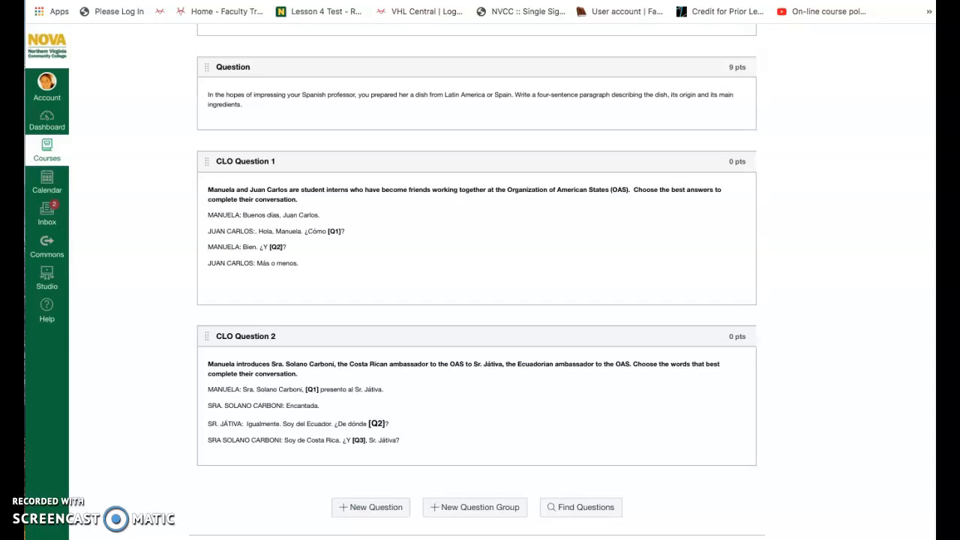
Preview the SPA 102 Exam 2 quiz and check how the two CLO questions at its end appear.
click(693, 83)
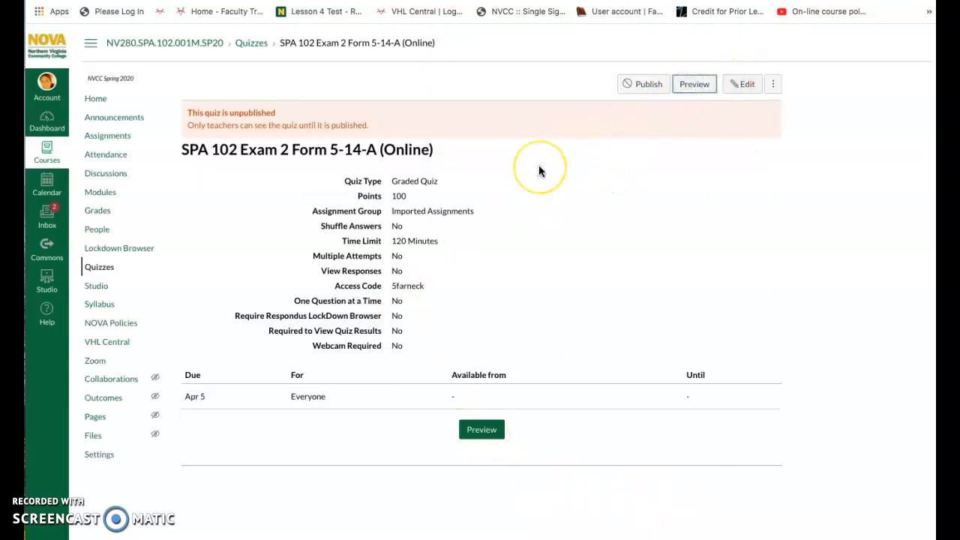
scroll(447, 195, down, 15)
scroll(448, 195, down, 20)
scroll(447, 193, down, 20)
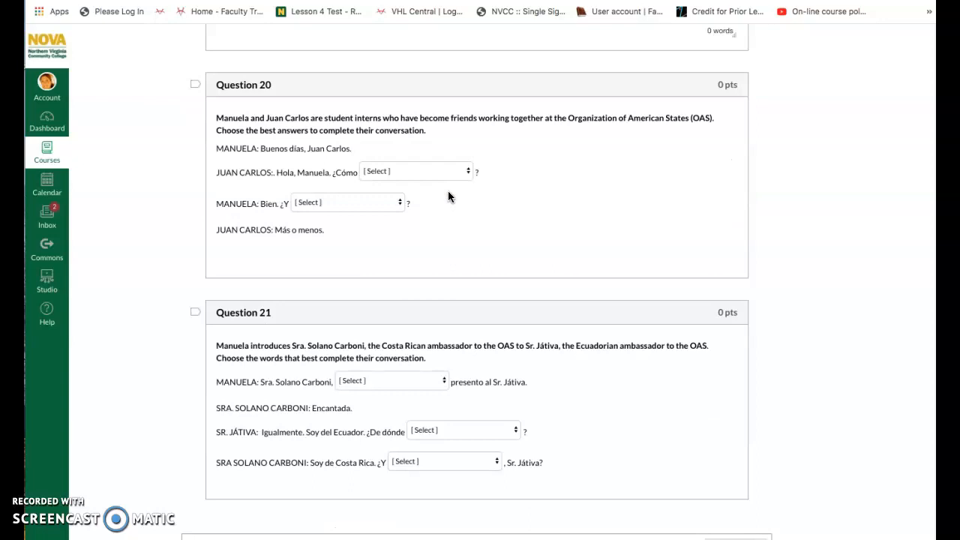
scroll(392, 332, up, 2)
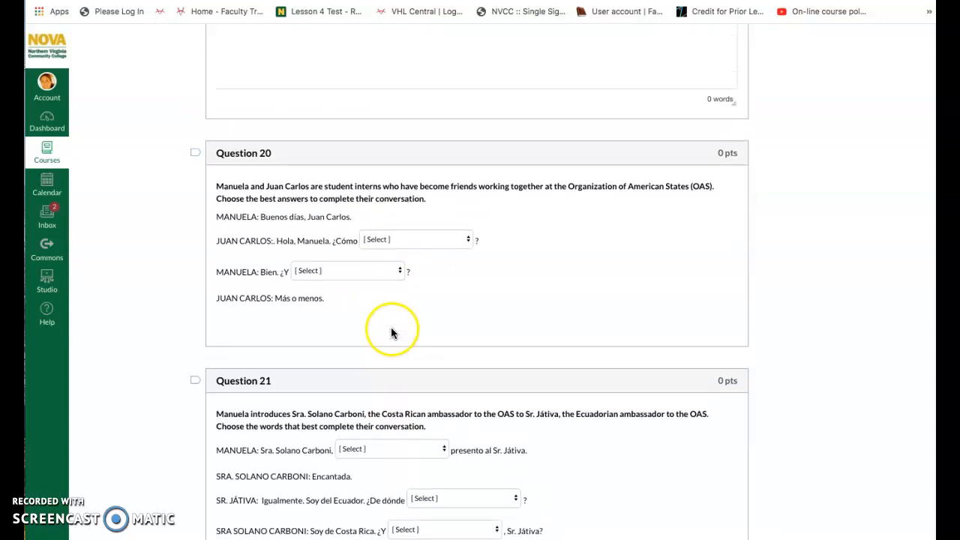